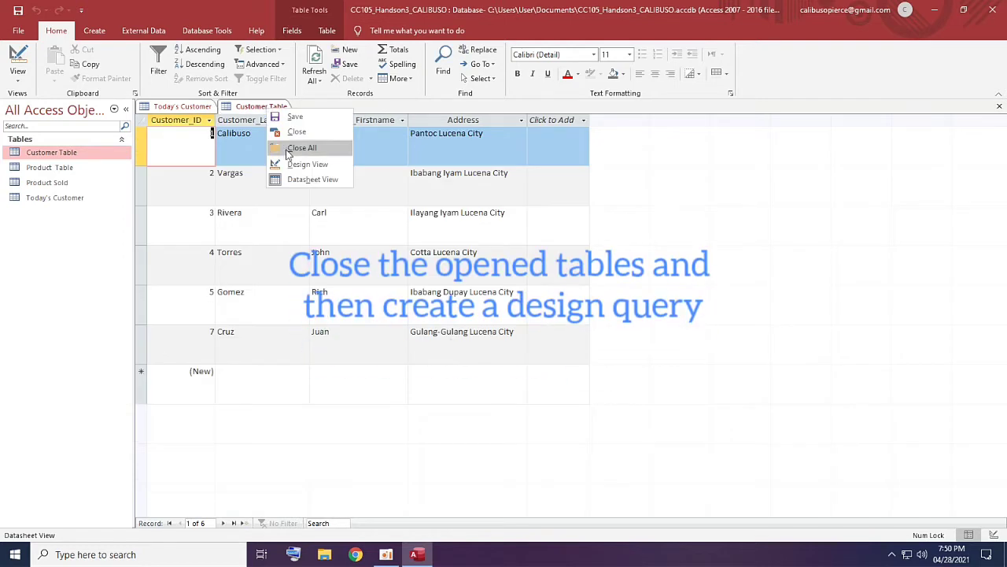
Step: Close all open tables and create a query in design view based on Customer Table
click(294, 146)
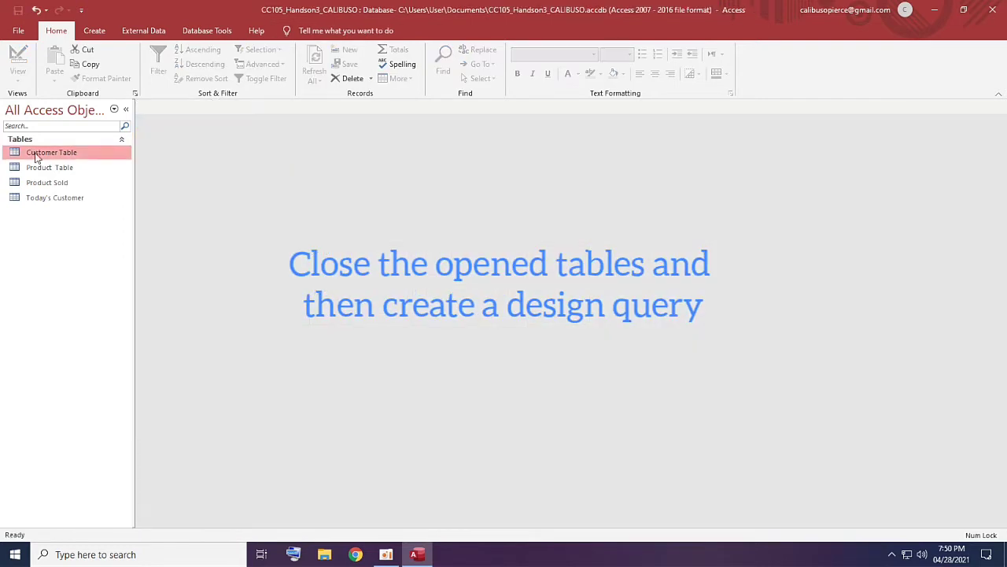
click(93, 31)
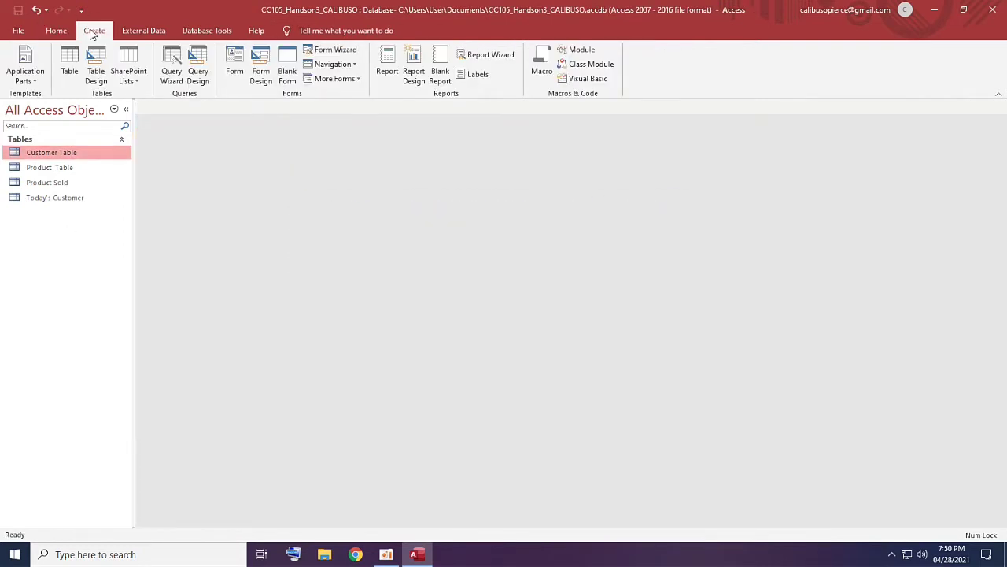
click(198, 67)
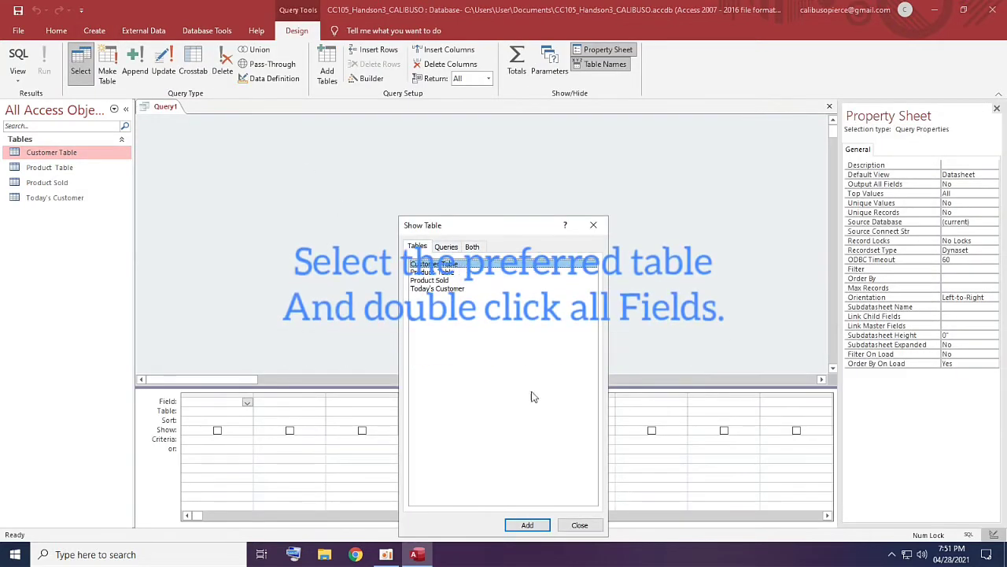
click(529, 524)
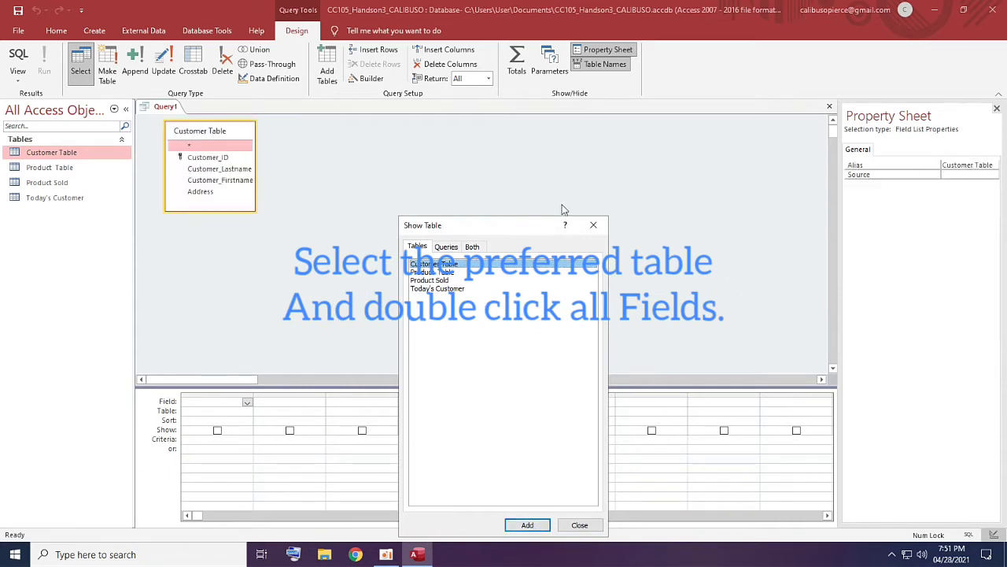
click(594, 226)
Step: Add the Customer_ID, Customer_Lastname, Customer_Firstname and Address fields to the query grid
double_click(208, 157)
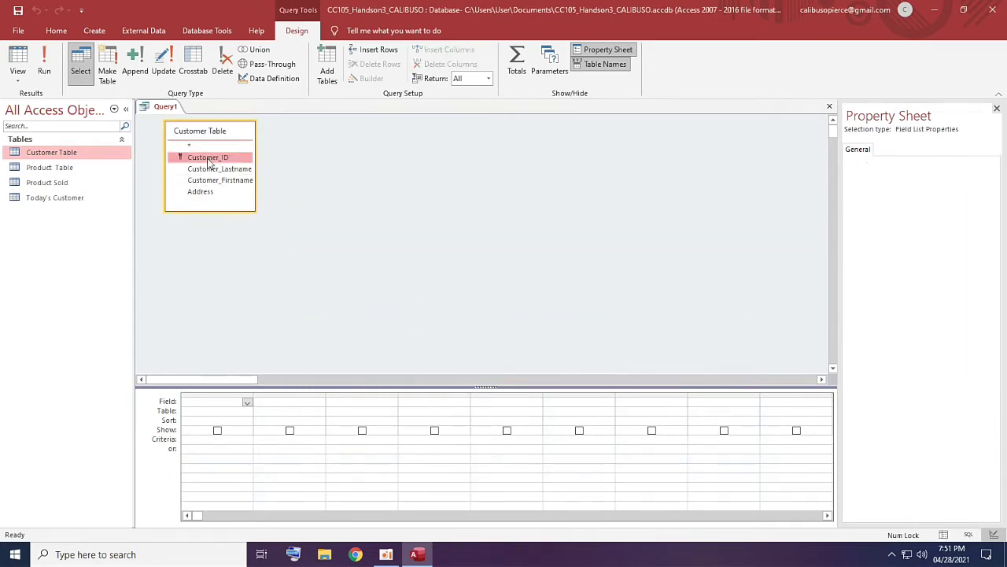
double_click(210, 170)
double_click(222, 181)
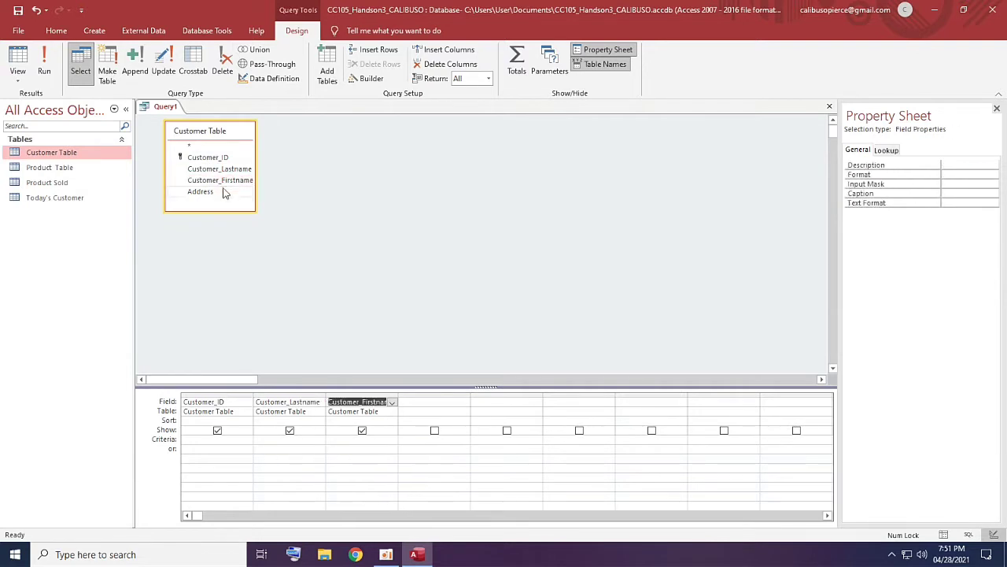
click(223, 193)
double_click(224, 193)
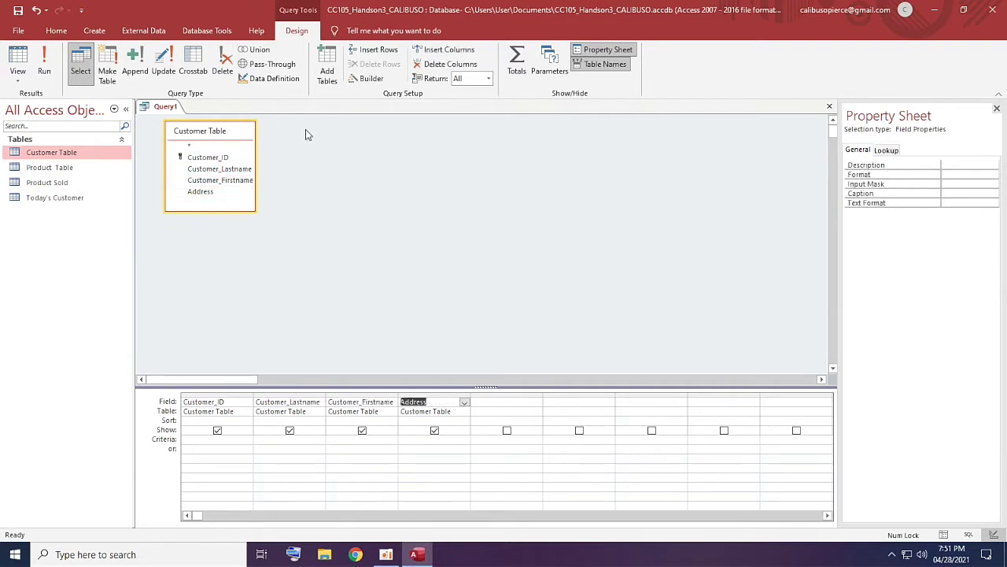
click(379, 298)
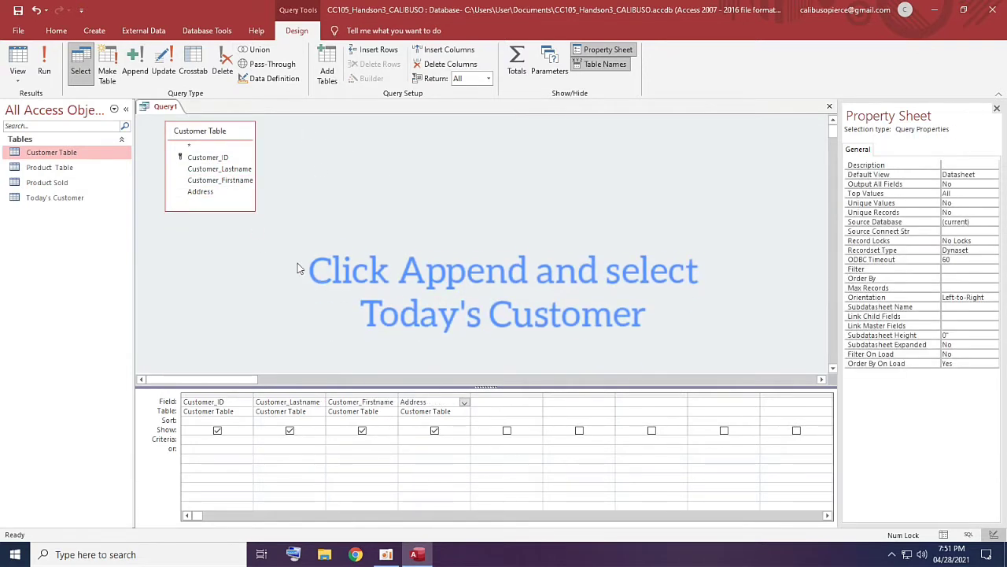
Step: Turn the query into an append query targeting Today's Customer in the current database and run it, accepting the append
click(135, 67)
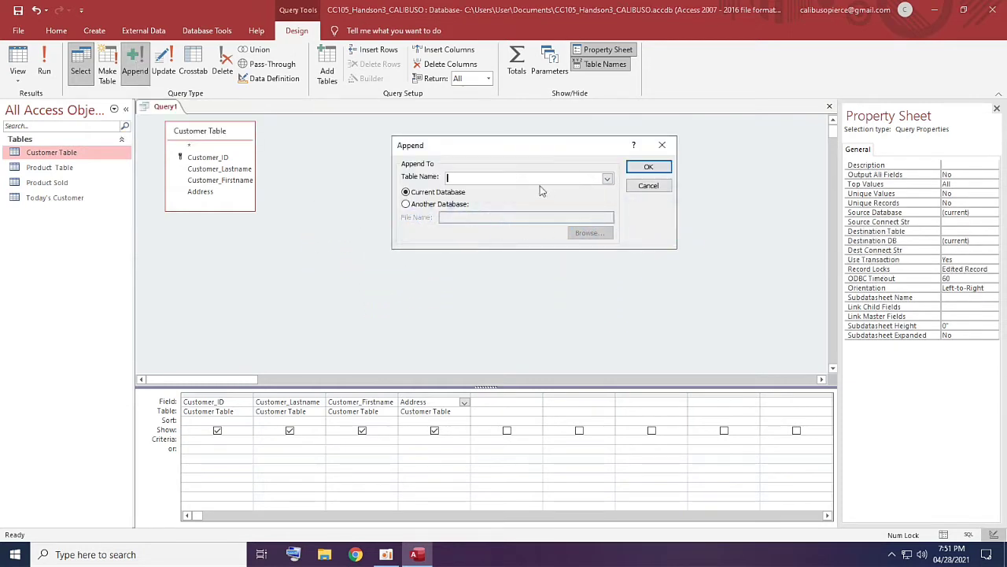
click(607, 179)
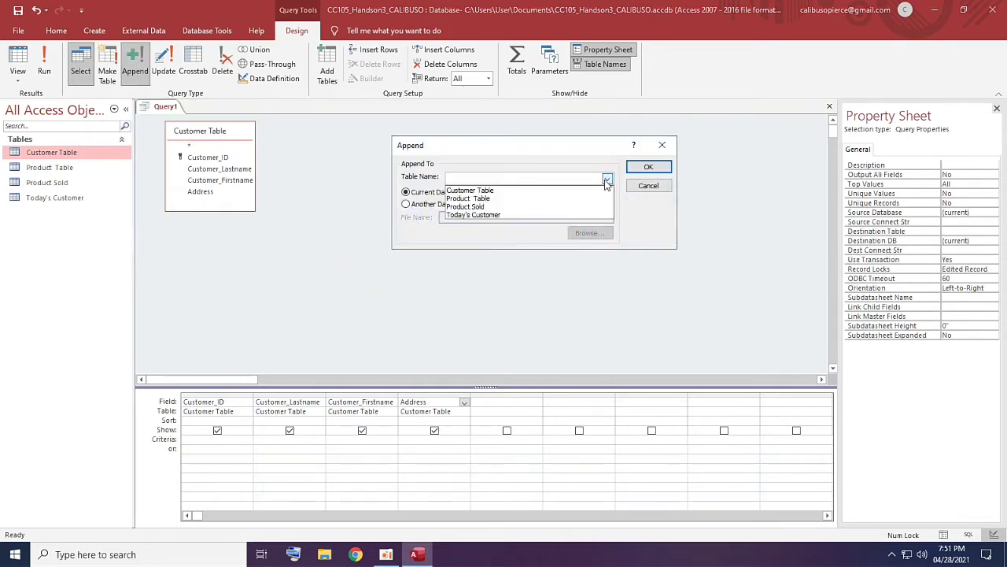
click(517, 214)
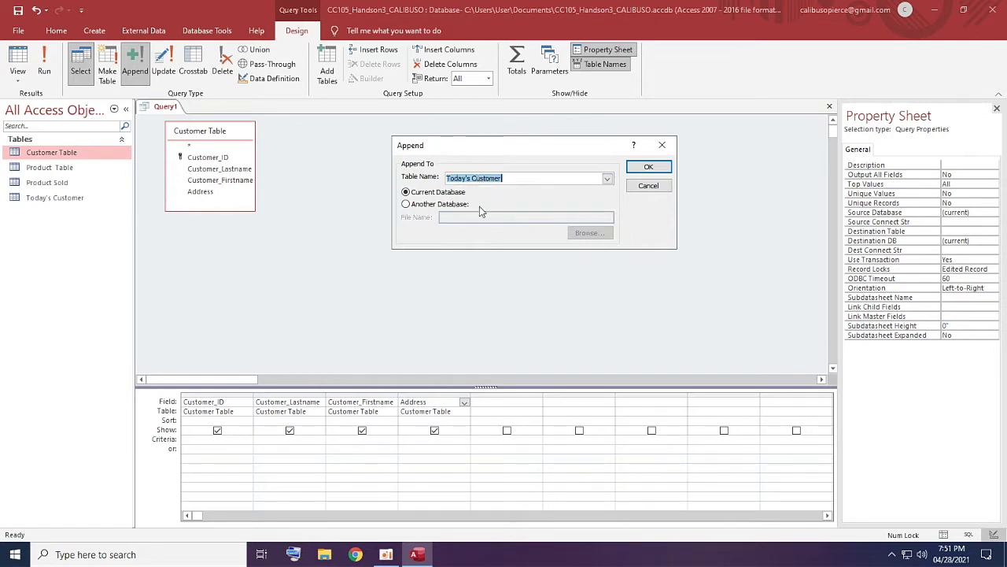
click(656, 167)
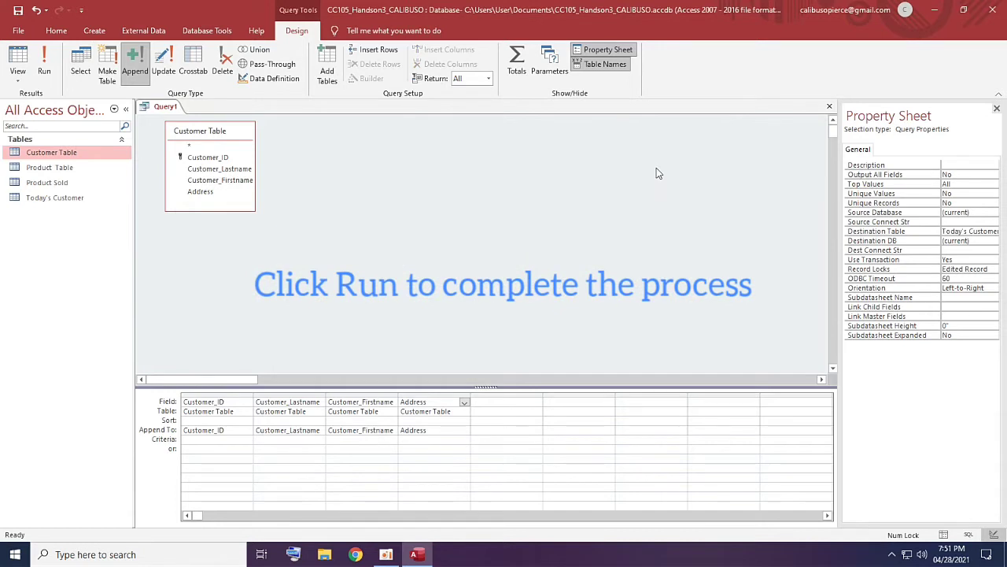
click(46, 64)
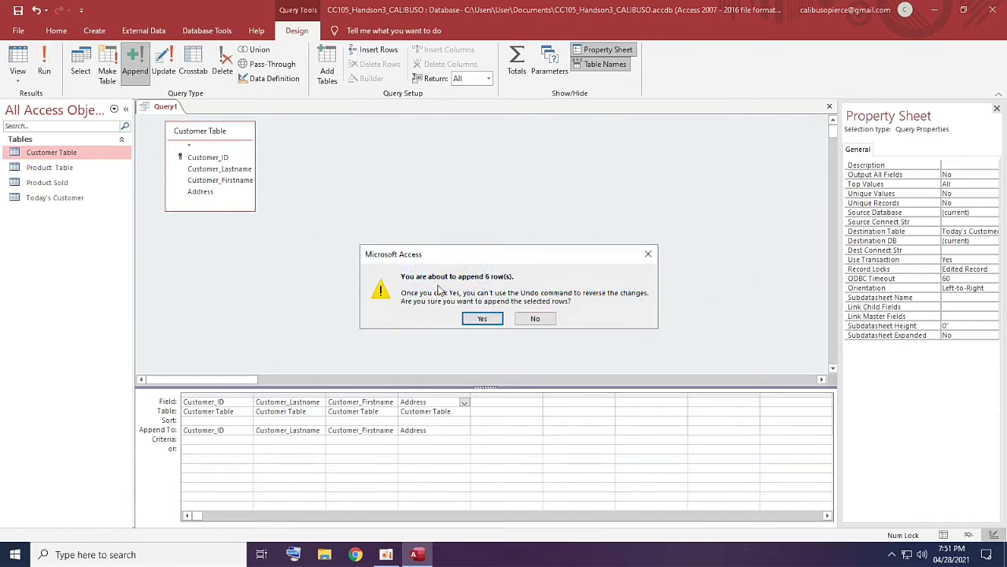
click(480, 318)
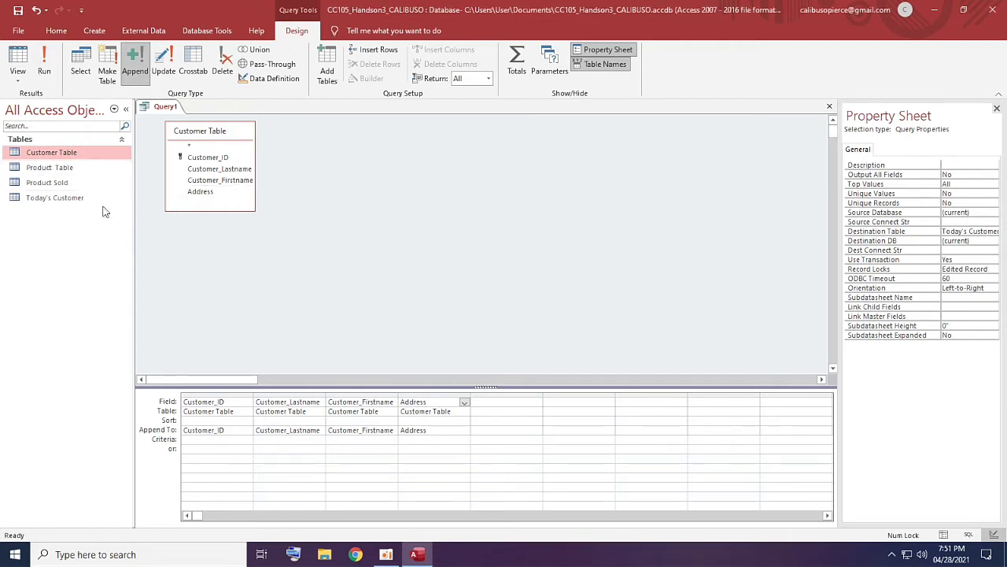
Step: Open the Today's Customer table and increase the height of its rows
double_click(47, 199)
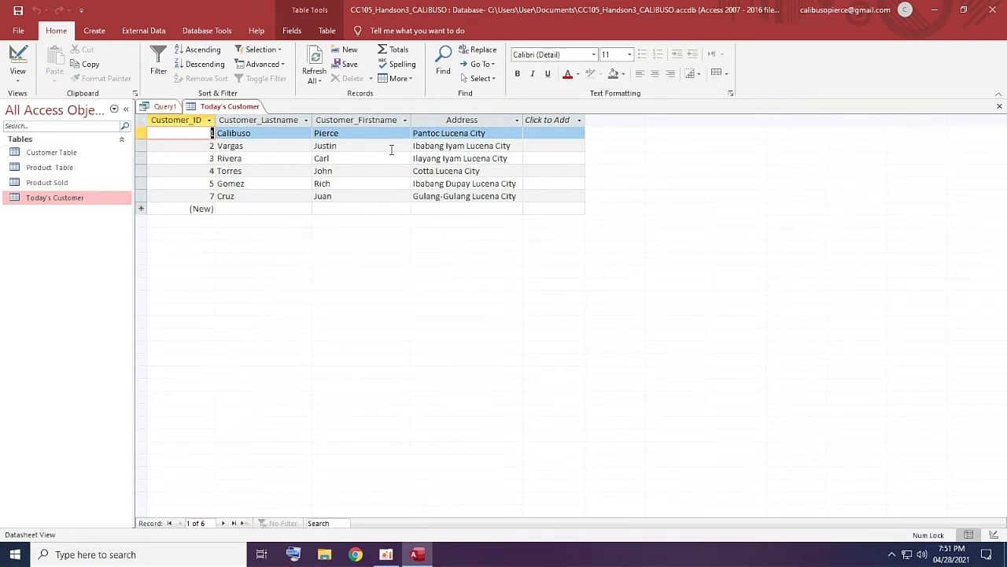
drag(147, 213, 146, 235)
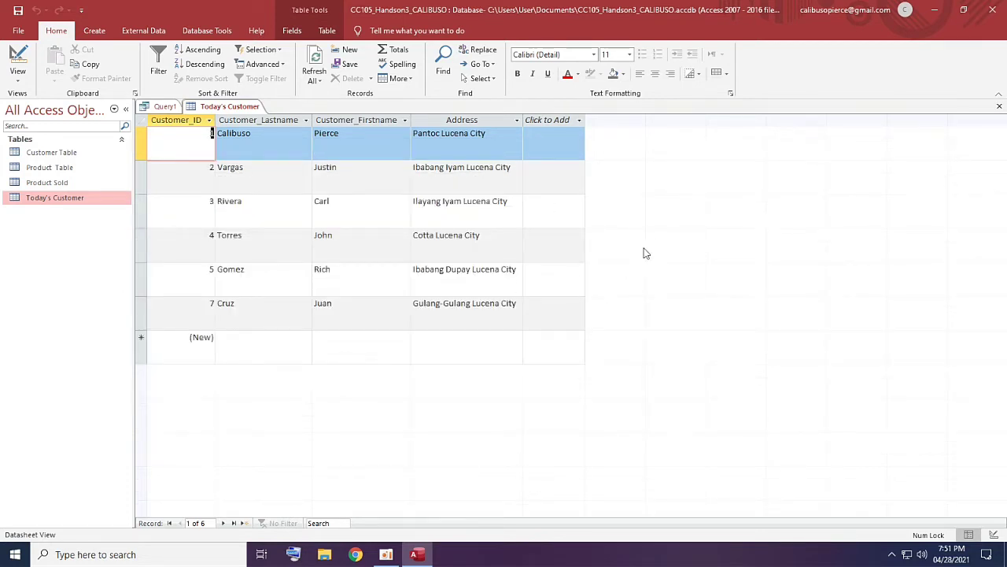
Step: Save the customer query under the name Append Query
right_click(162, 107)
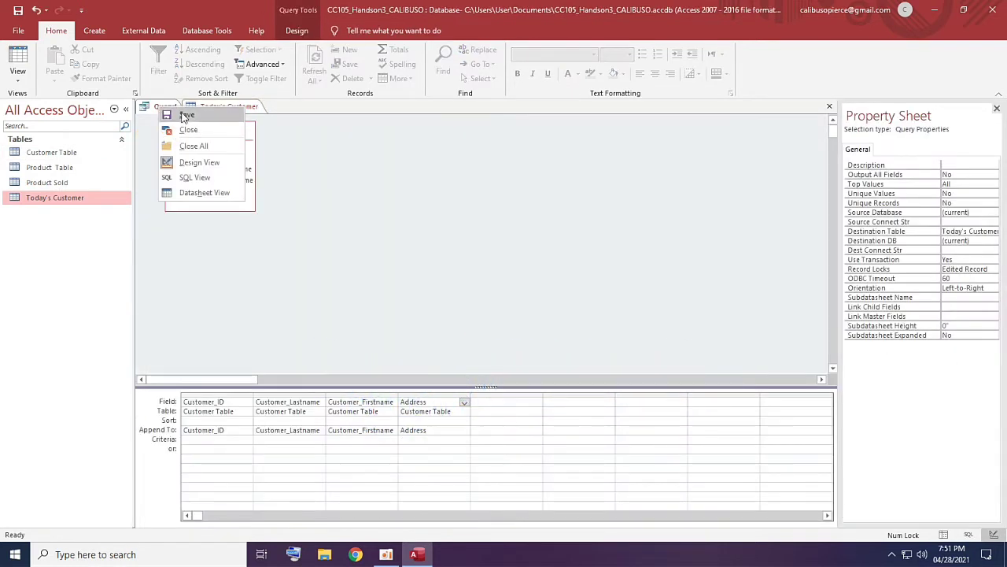
click(184, 115)
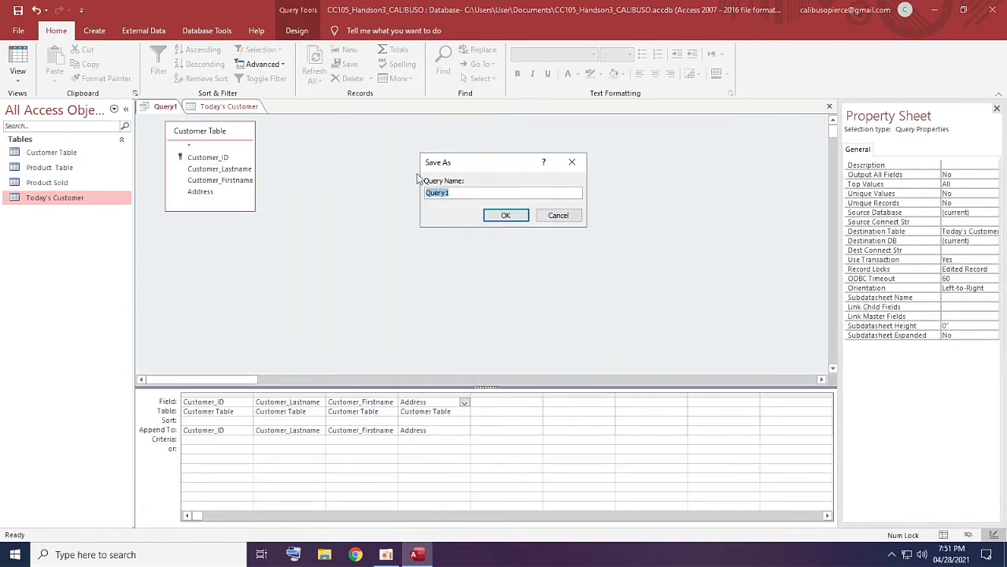
text(Append Qu)
key(Return)
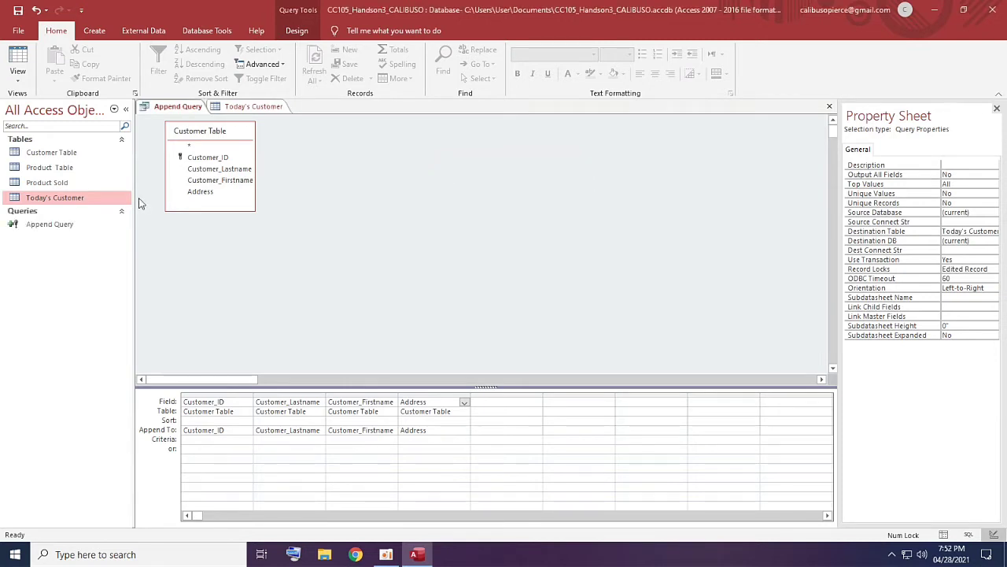
Step: Close all open objects, saving the layout changes to Today's Customer
right_click(188, 106)
click(230, 145)
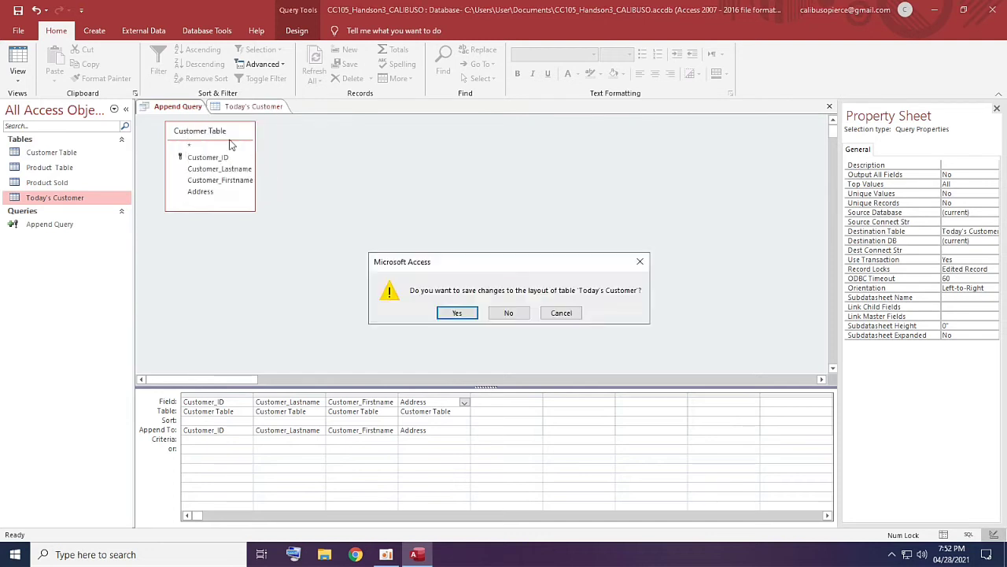
click(458, 314)
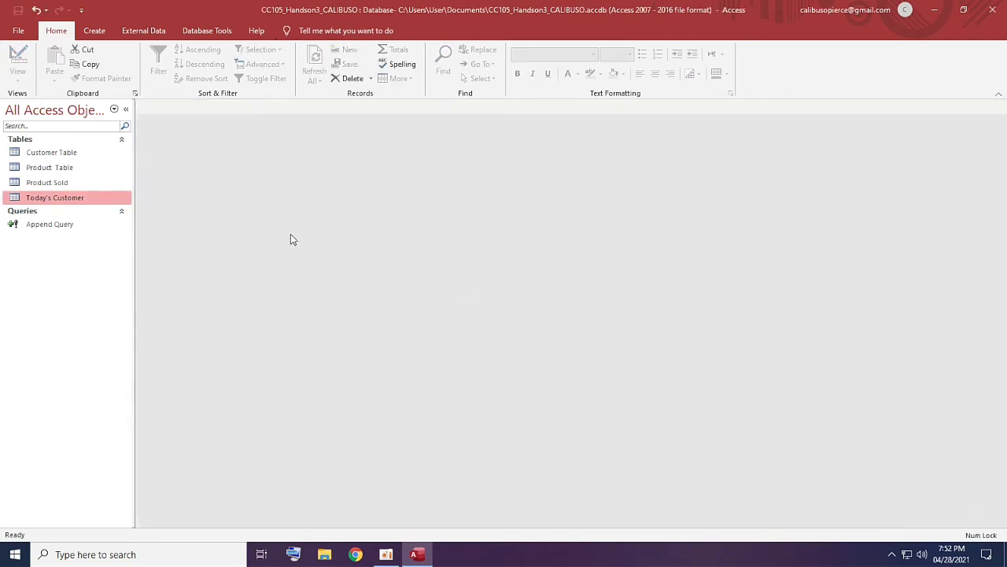
Step: Open Product Table to review its product records and close it again
double_click(78, 171)
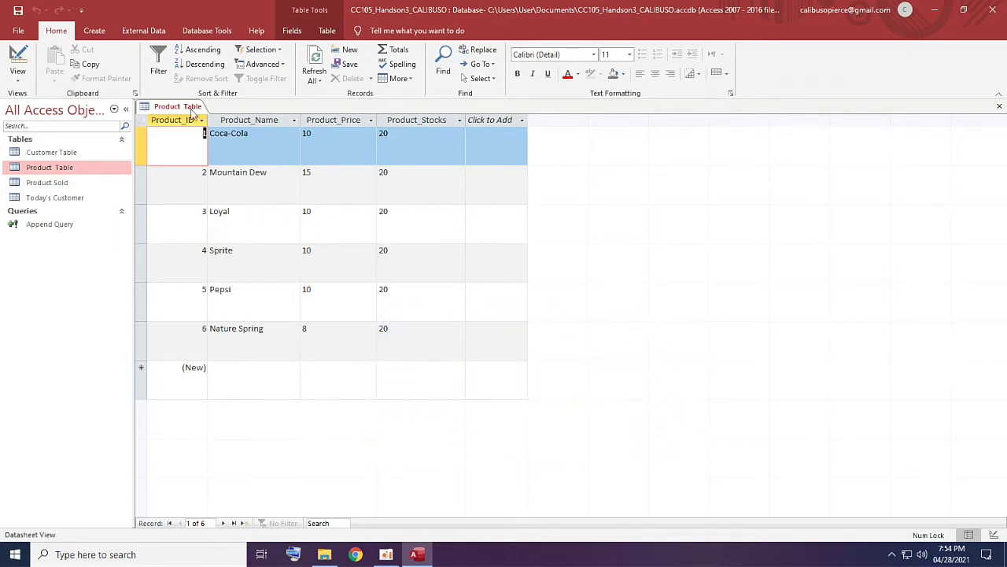
right_click(181, 110)
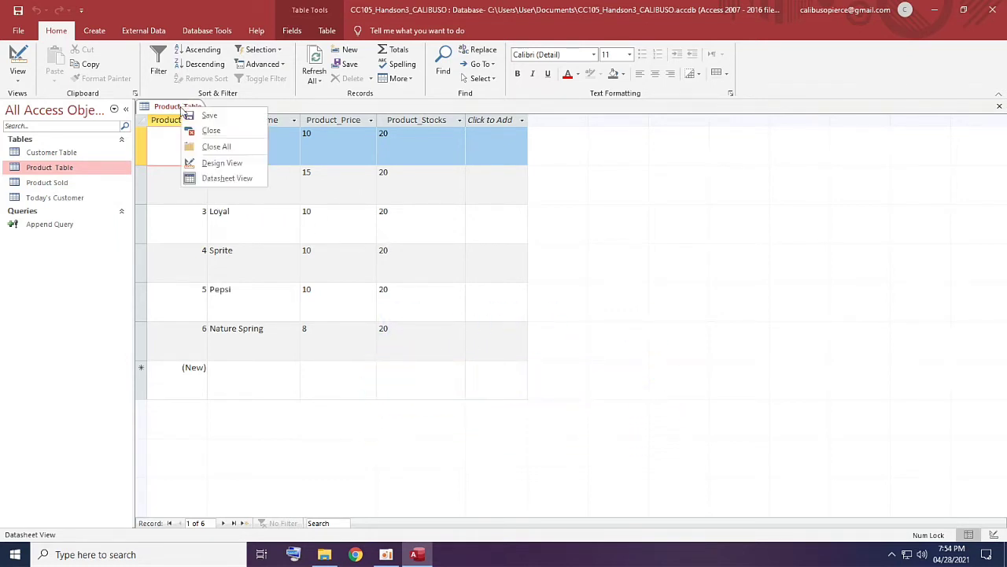
click(219, 146)
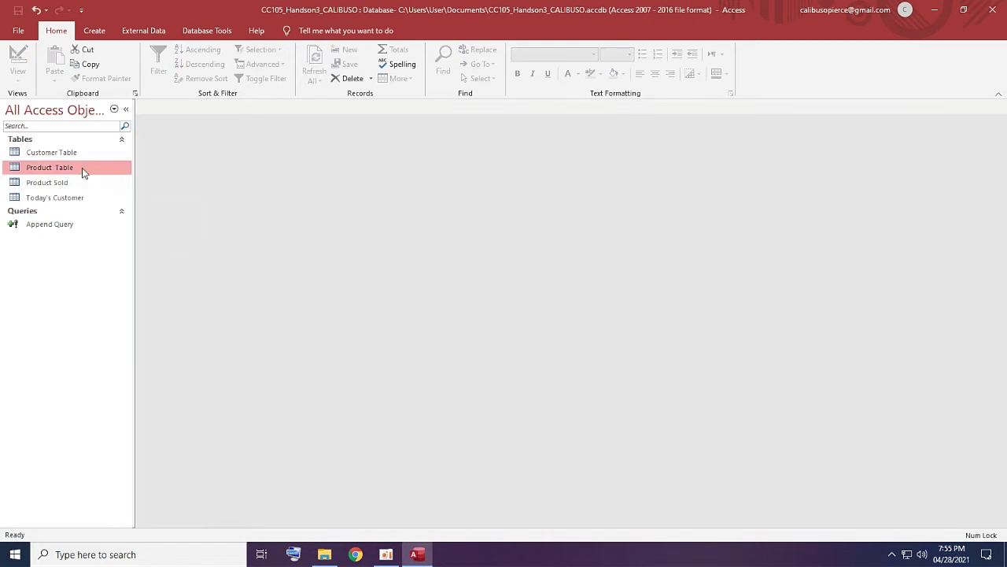
Step: Create another query in design view based on Product Table
click(95, 33)
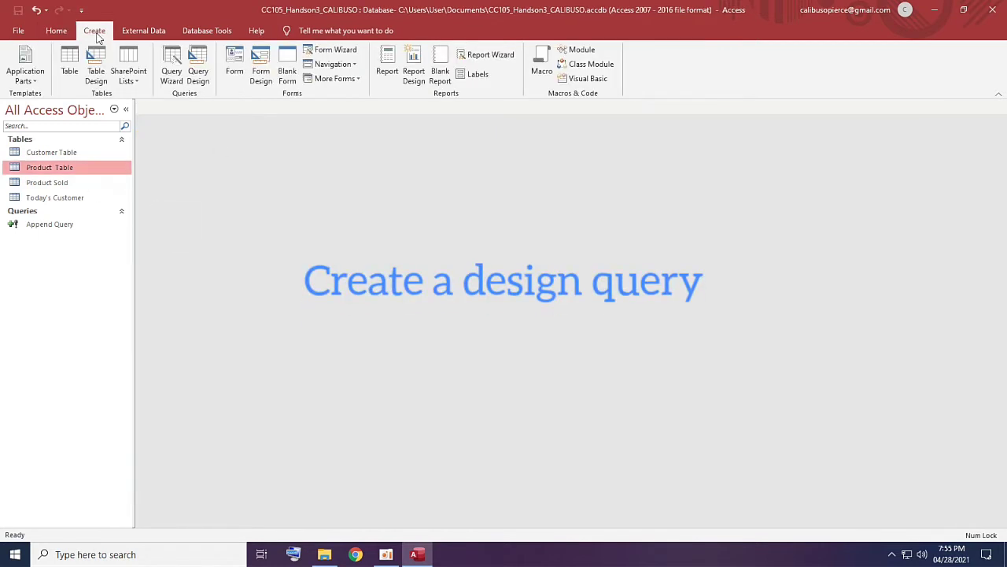
click(196, 67)
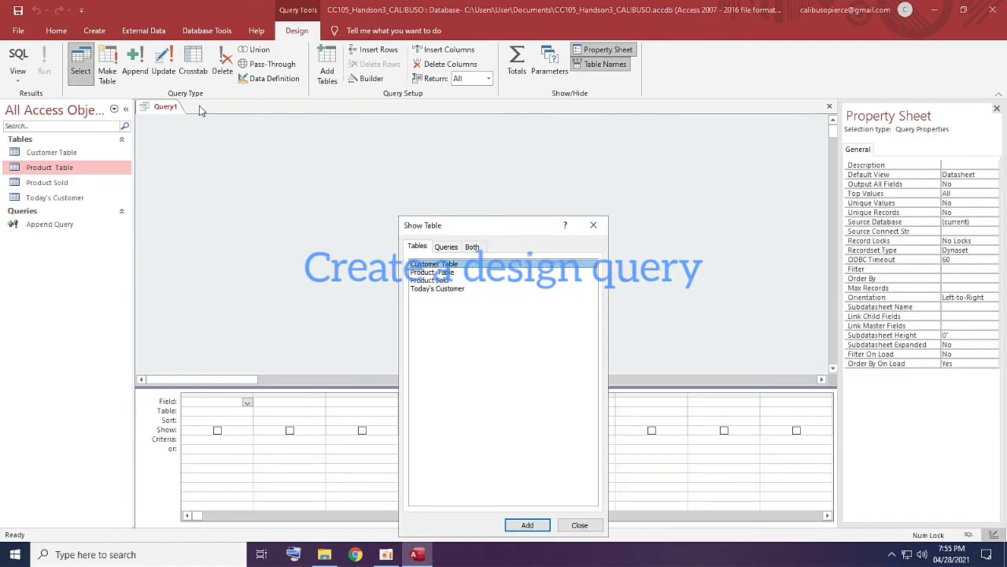
click(430, 272)
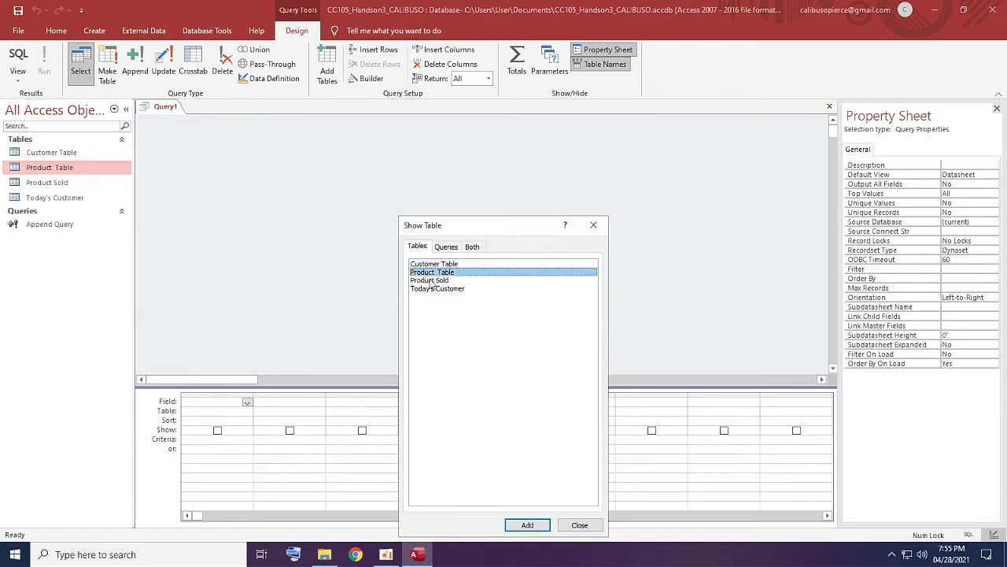
click(527, 525)
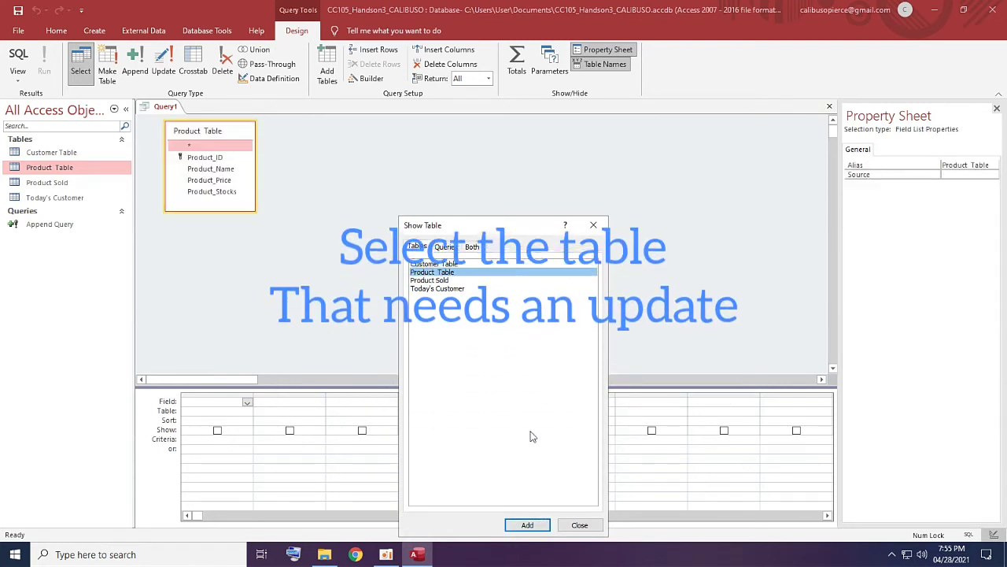
click(596, 226)
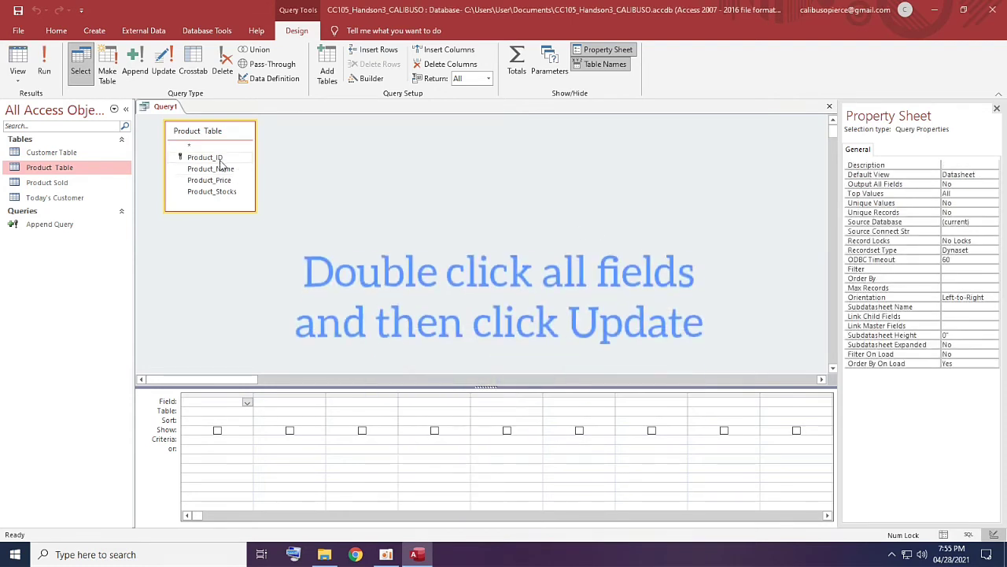
Step: Add the Product_ID, Product_Name, Product_Price and Product_Stocks fields to the query grid
double_click(206, 158)
double_click(222, 169)
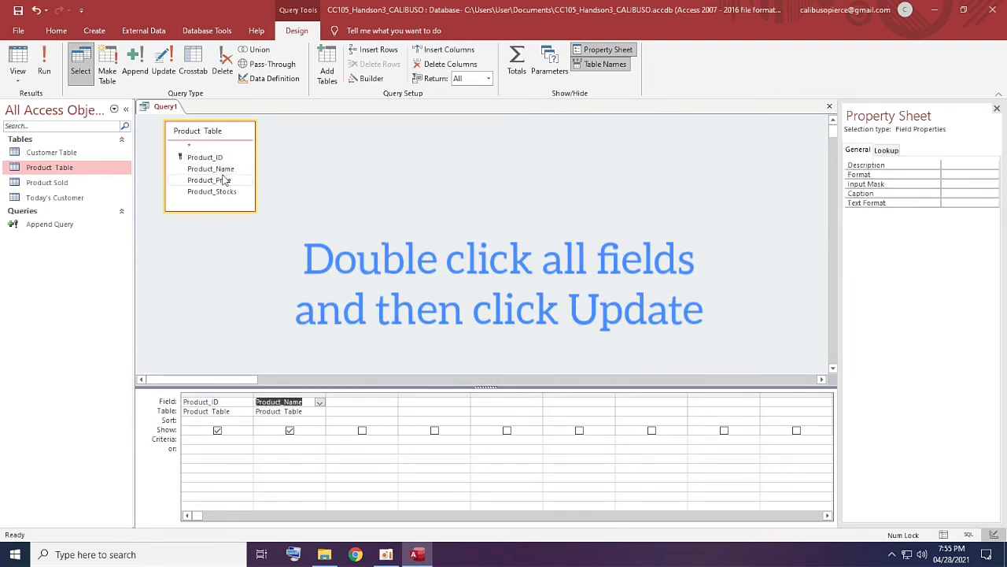
double_click(224, 180)
double_click(230, 192)
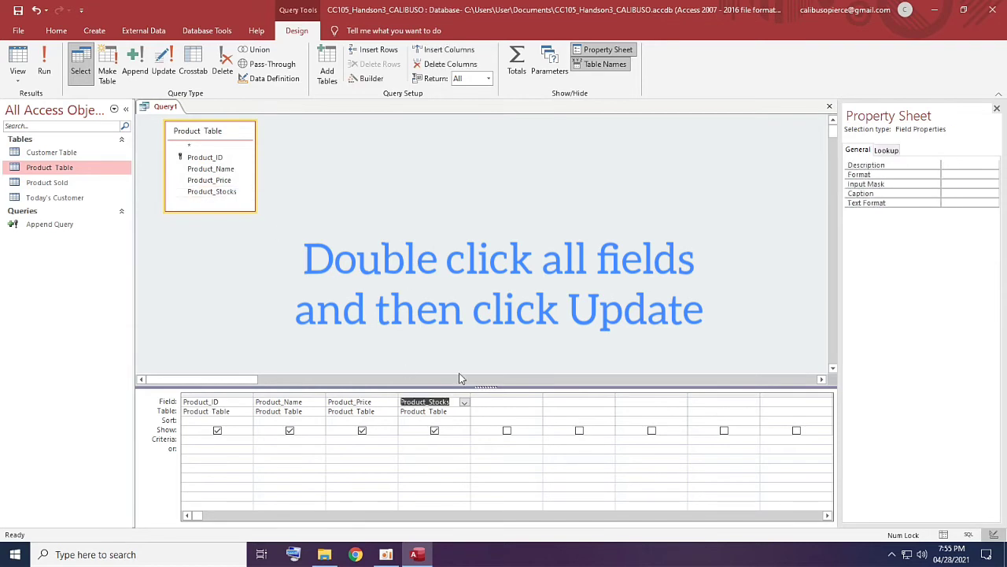
click(351, 281)
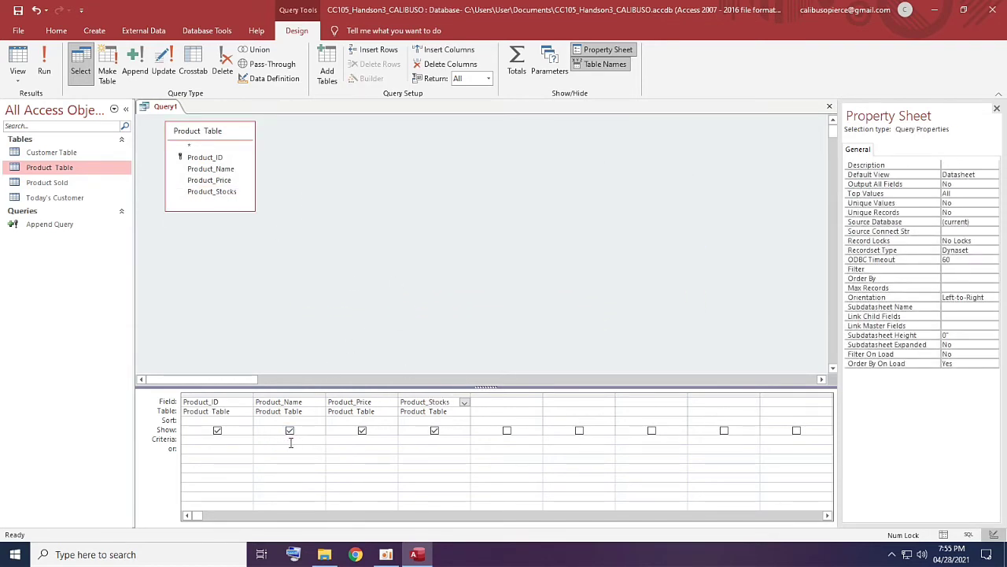
Step: Make the query an update query that changes Product_Name to "Royal" where the criteria is "Loyal"
click(163, 69)
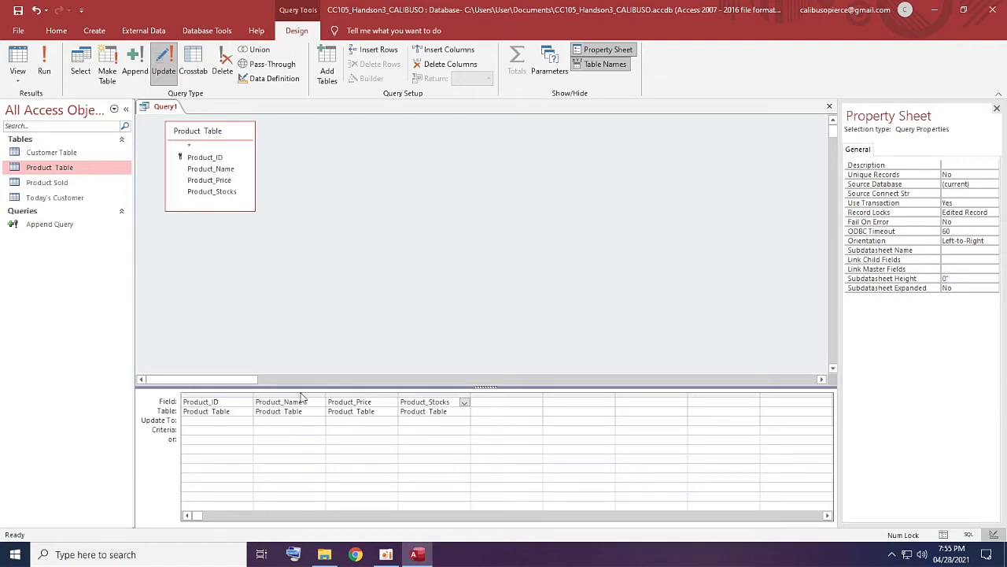
click(275, 423)
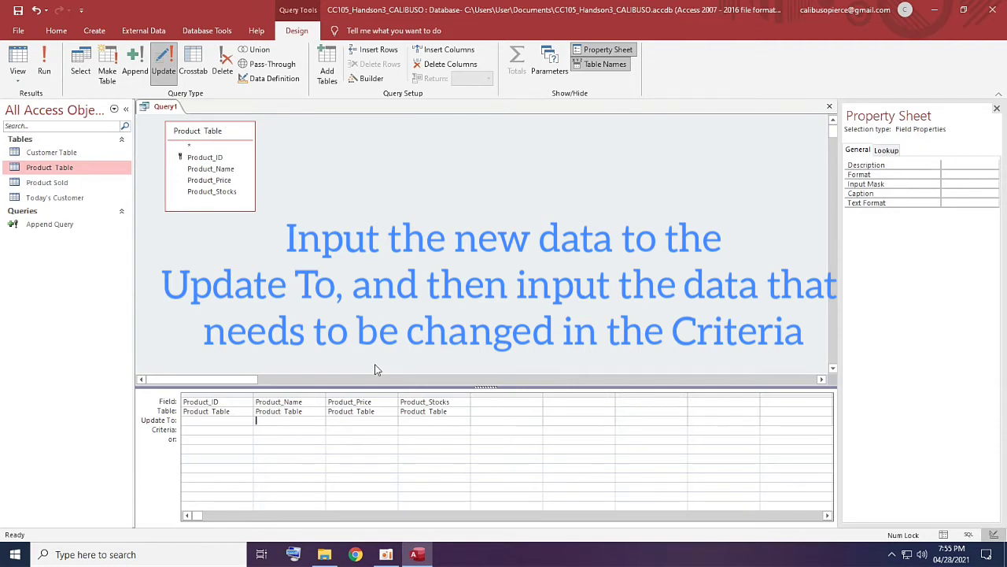
text("")
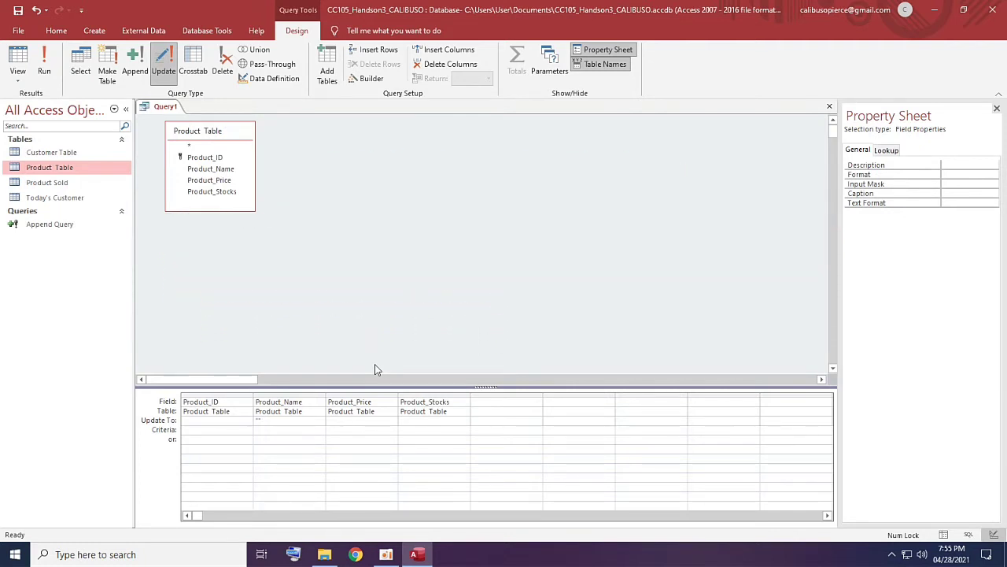
text(Royal)
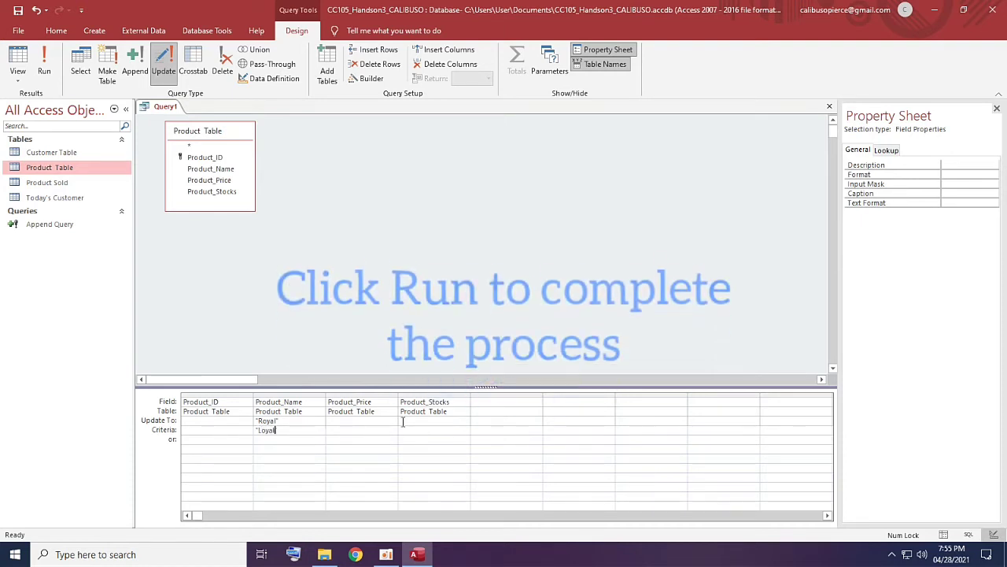
click(392, 252)
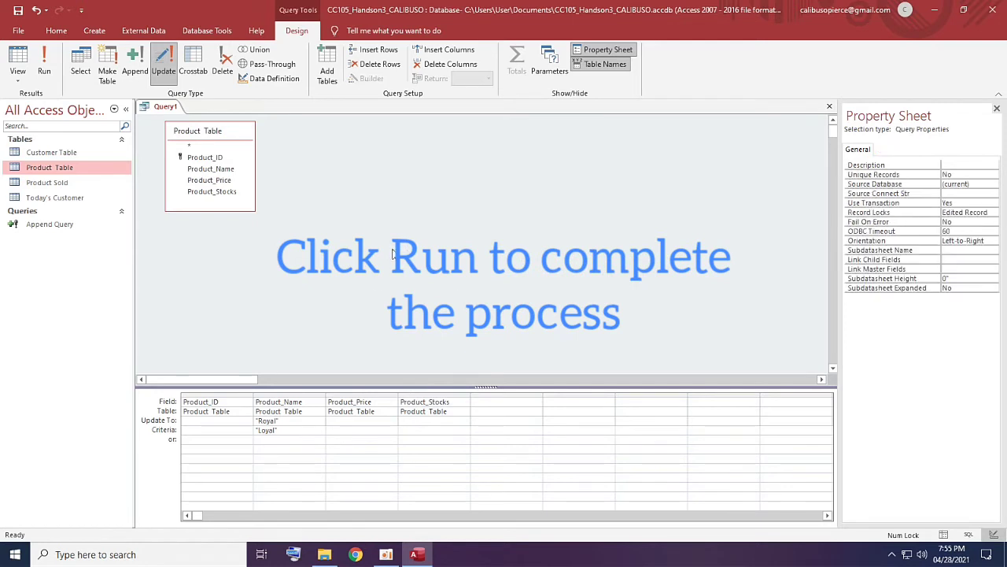
Step: Run the update query, accept the record update, and open Product Table to check the product names
click(48, 58)
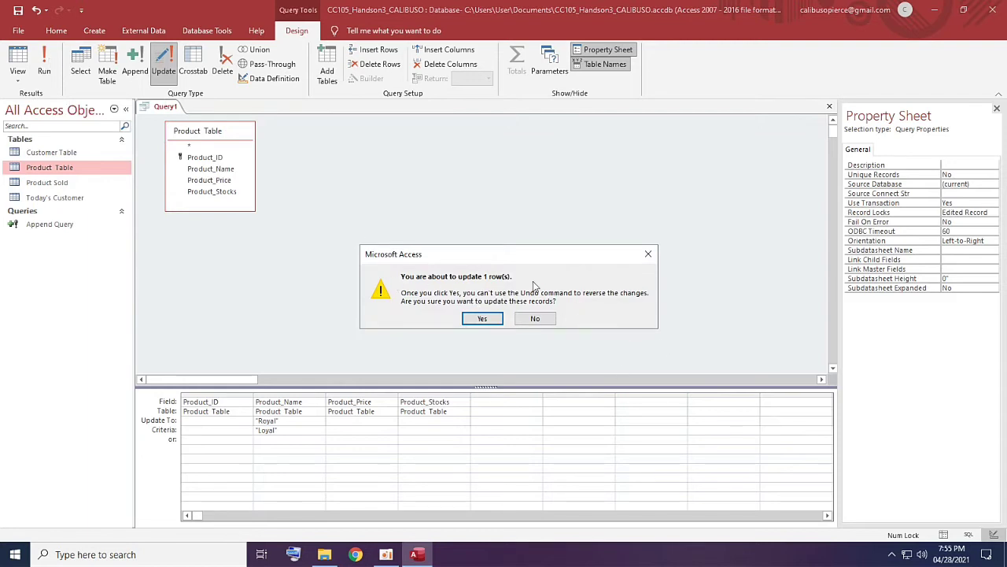
click(483, 319)
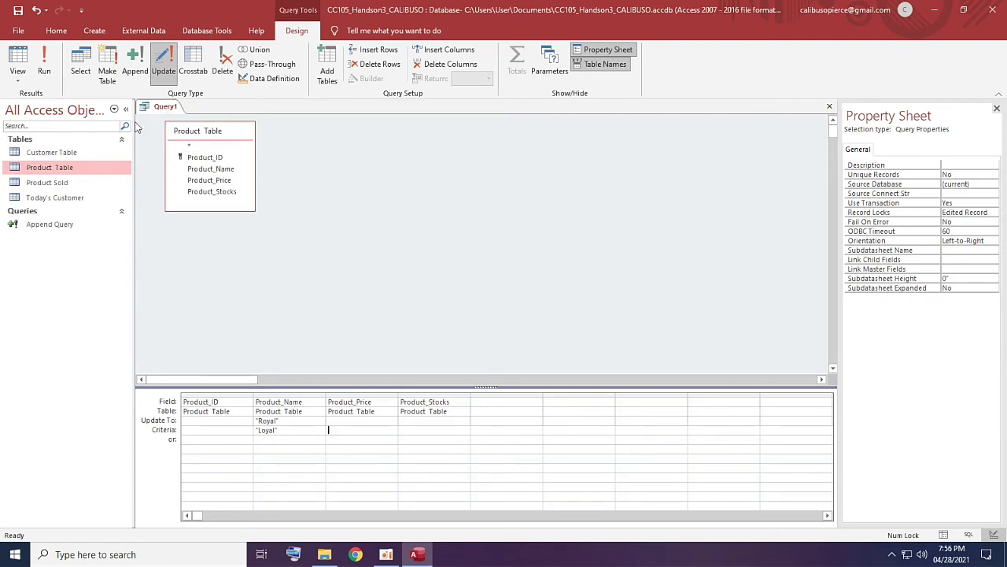
double_click(50, 168)
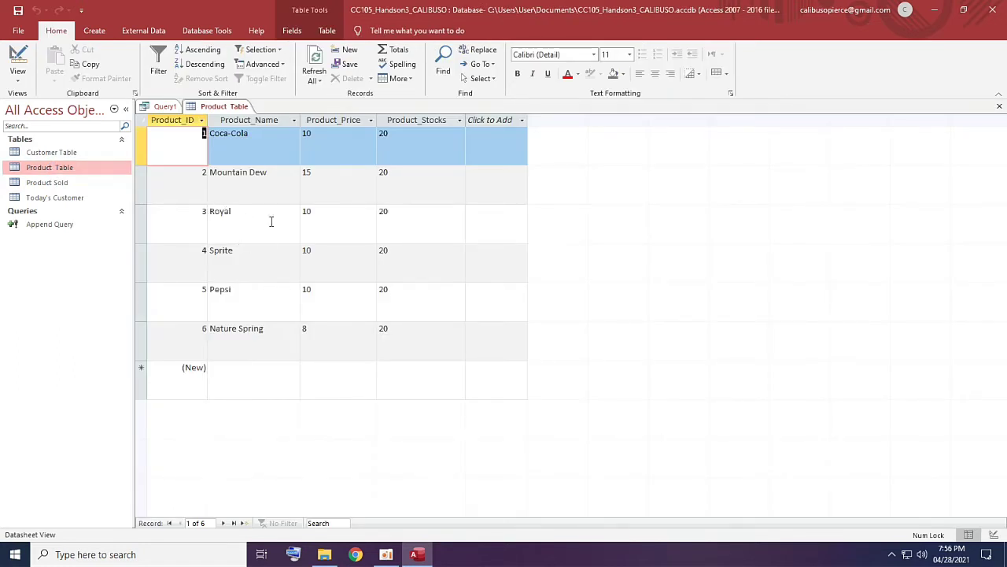
Step: Save the product update query under the name Update Query
click(165, 107)
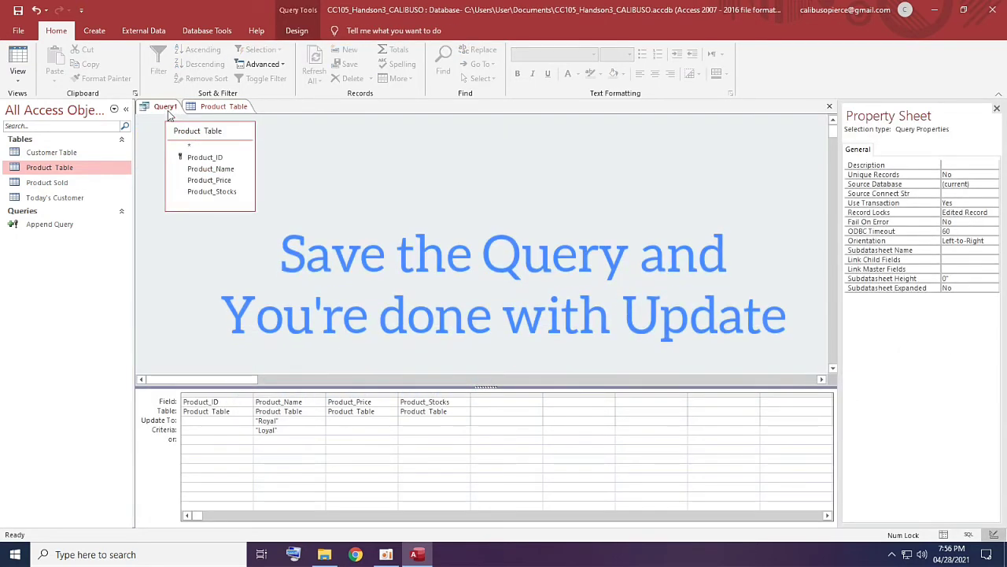
right_click(165, 111)
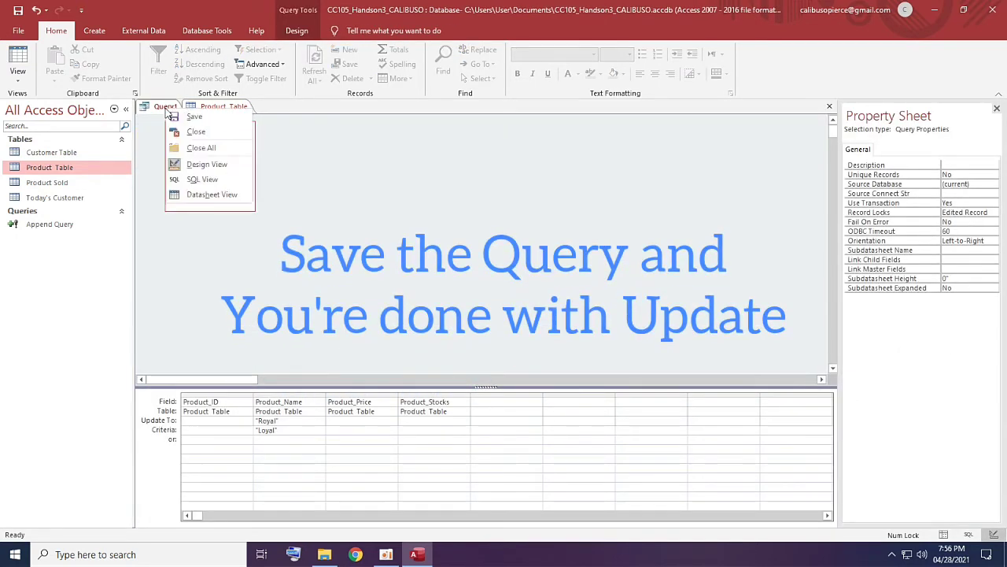
click(207, 117)
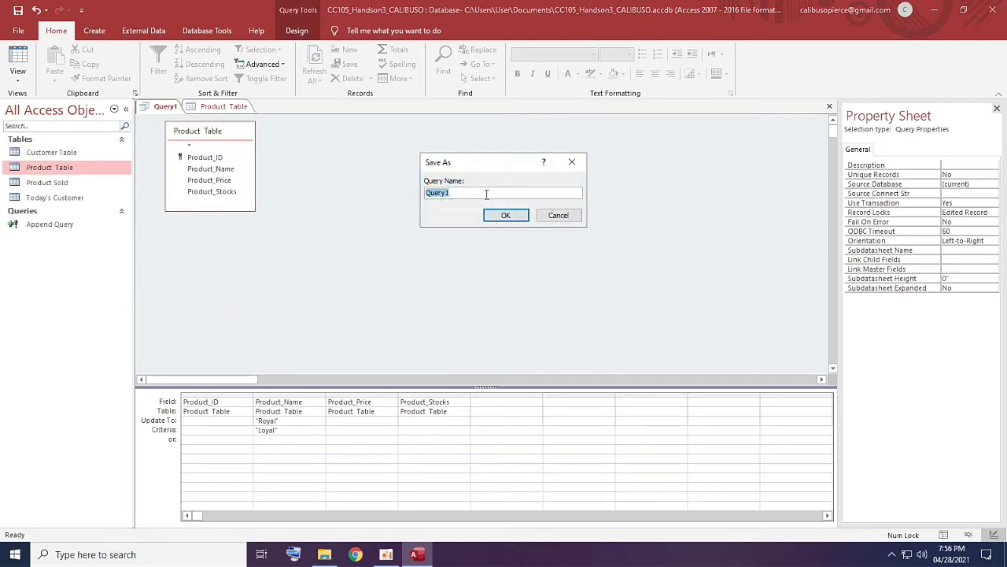
text(Update)
key(Return)
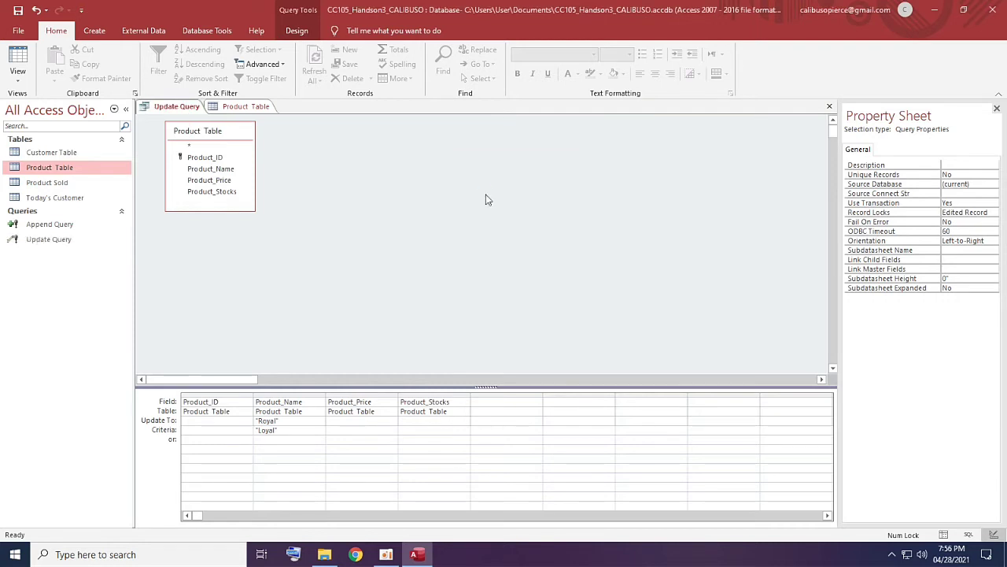
Step: Review Product Table once more and close all open objects
click(244, 106)
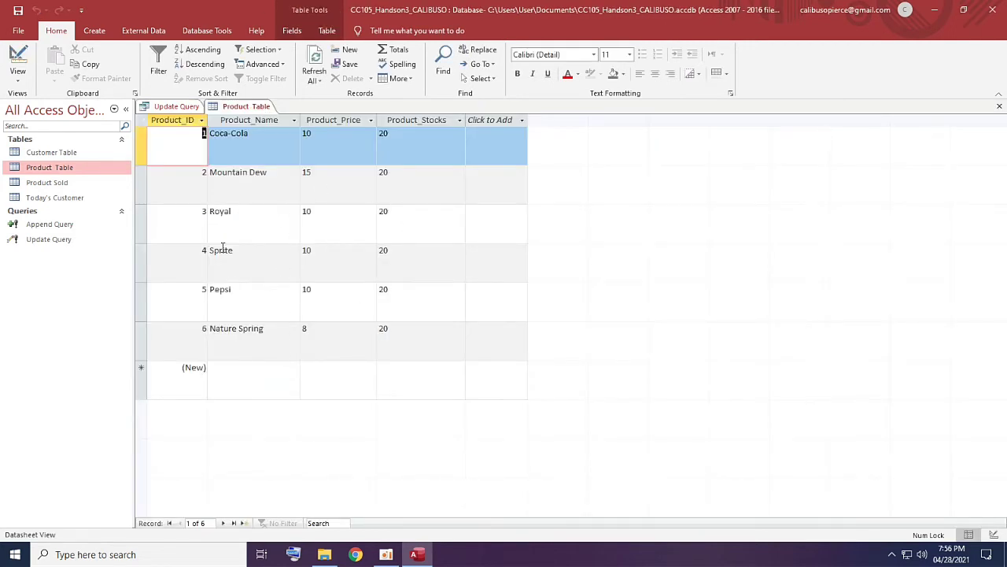
right_click(250, 111)
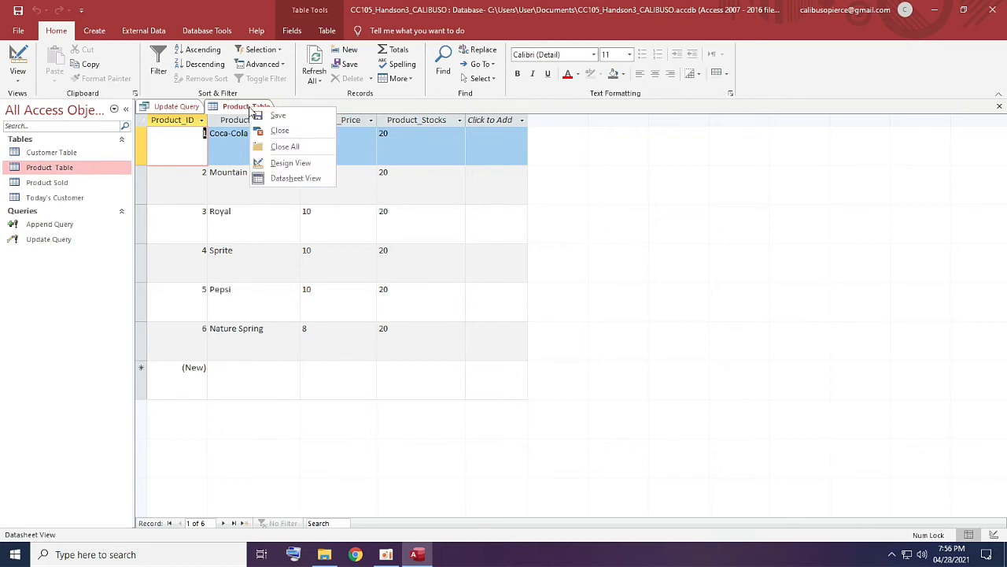
click(293, 146)
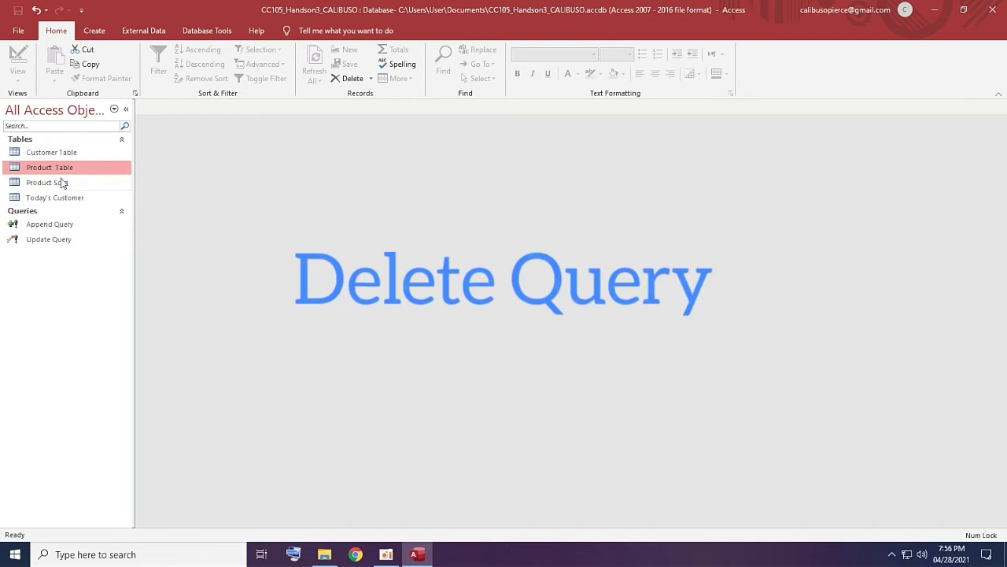
Step: Open Customer Table to examine its last customer record and close the table again
double_click(69, 155)
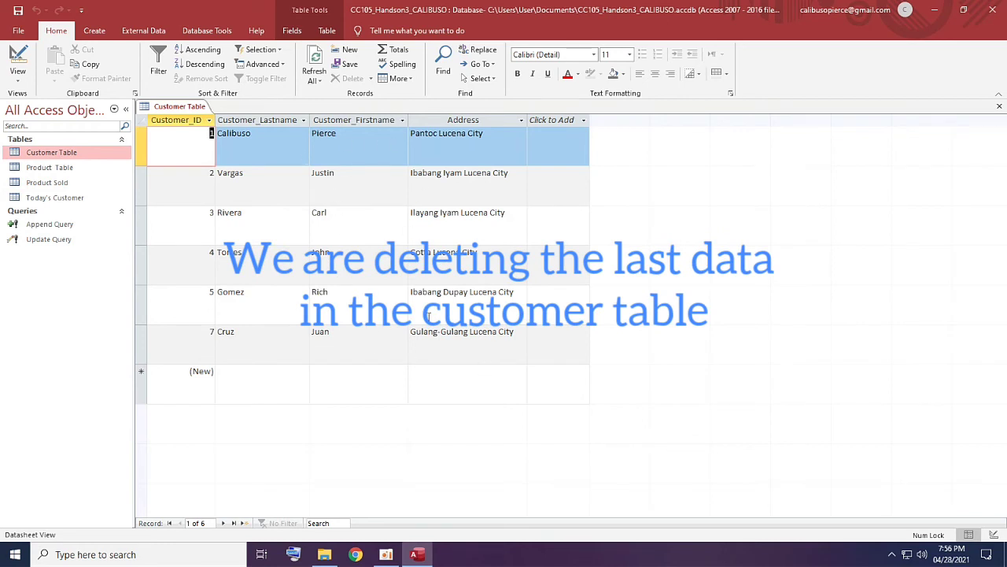
right_click(179, 108)
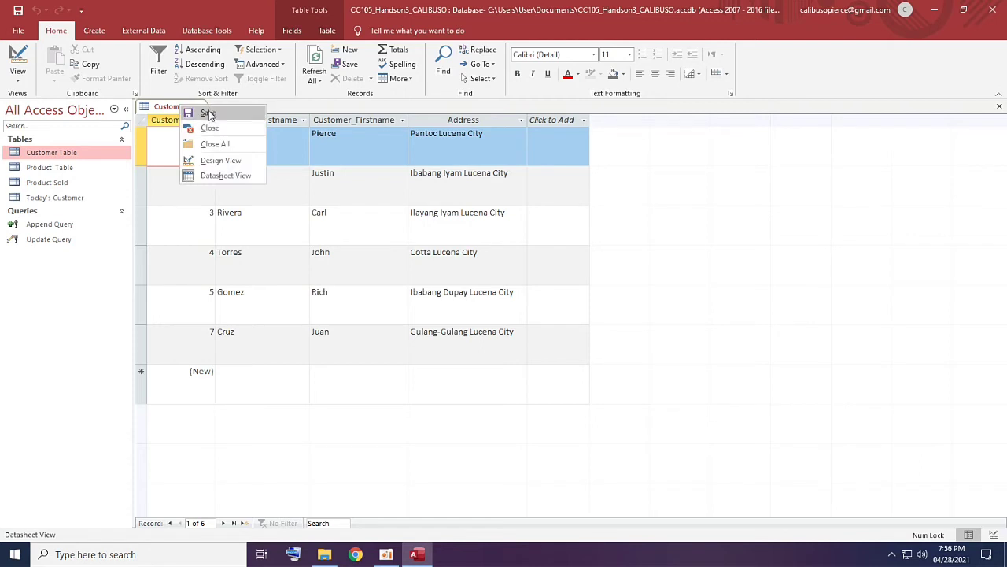
click(210, 129)
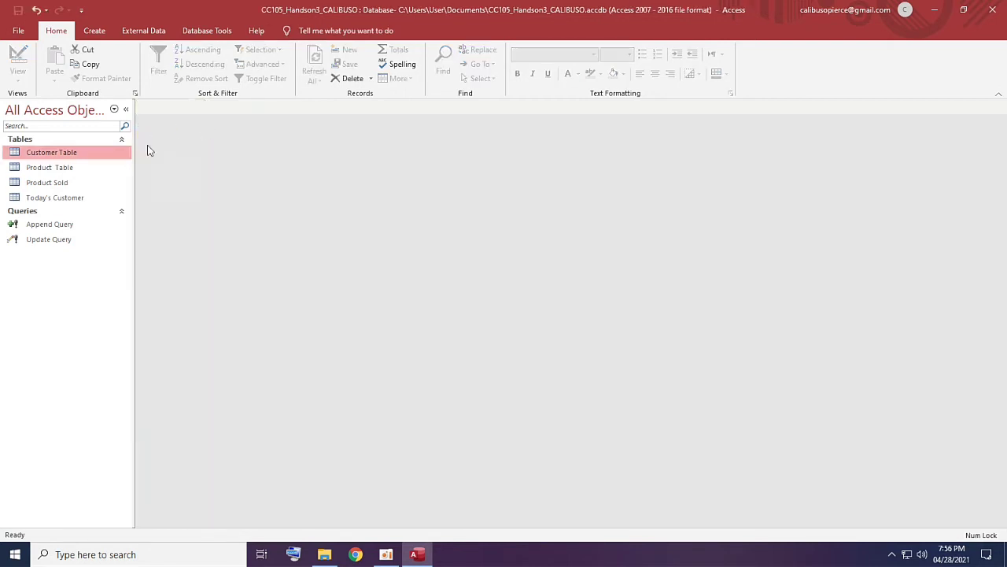
Step: Create a new query in design view based on Customer Table
click(99, 33)
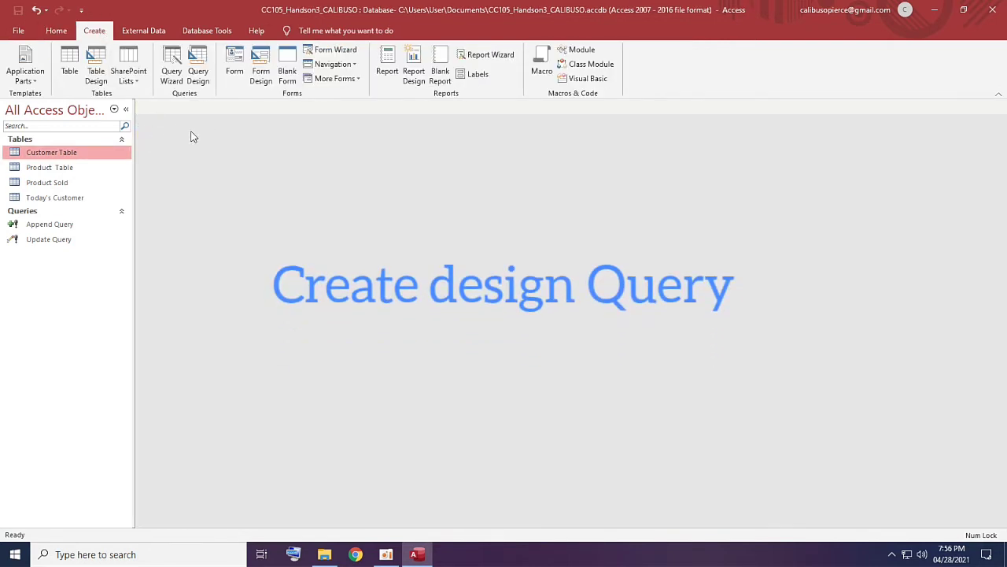
click(197, 69)
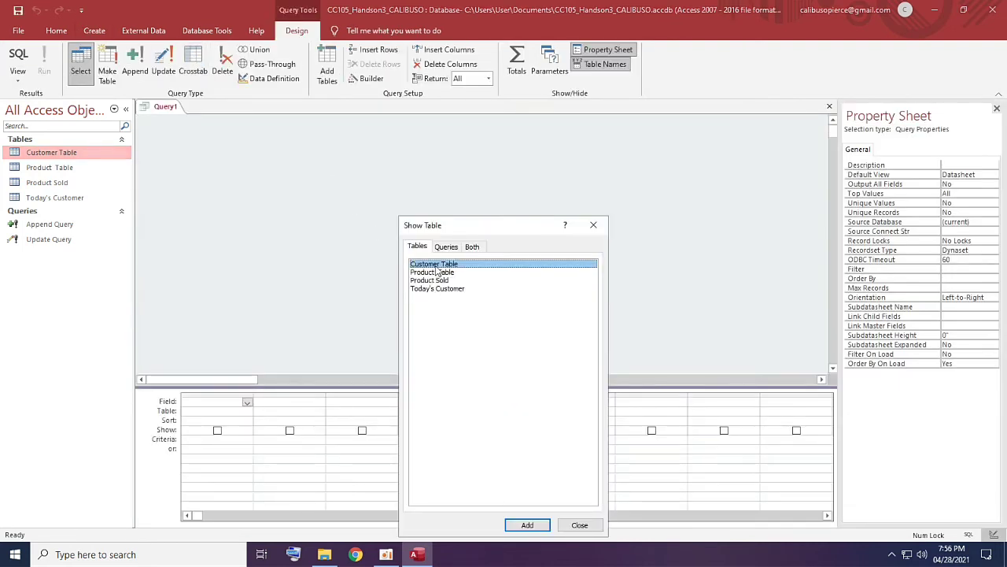
click(528, 525)
click(594, 226)
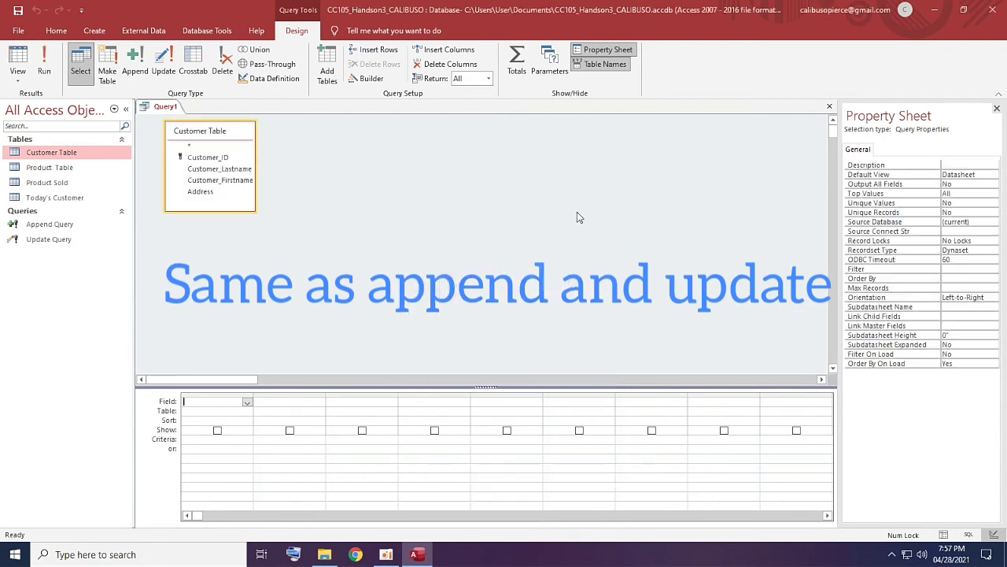
Step: Add the Customer_ID, Customer_Lastname, Customer_Firstname and Address fields to the query grid
double_click(203, 159)
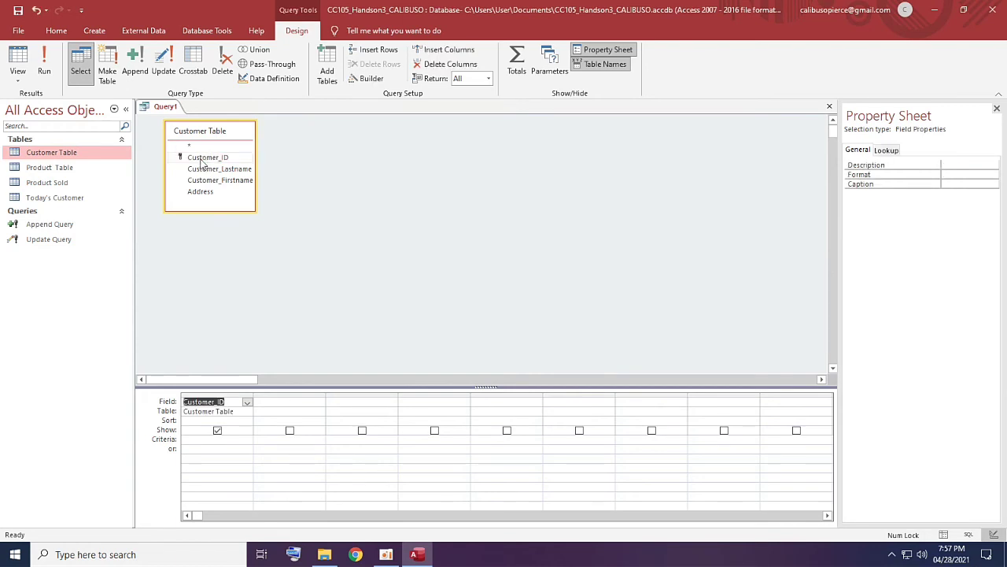
double_click(207, 168)
double_click(219, 181)
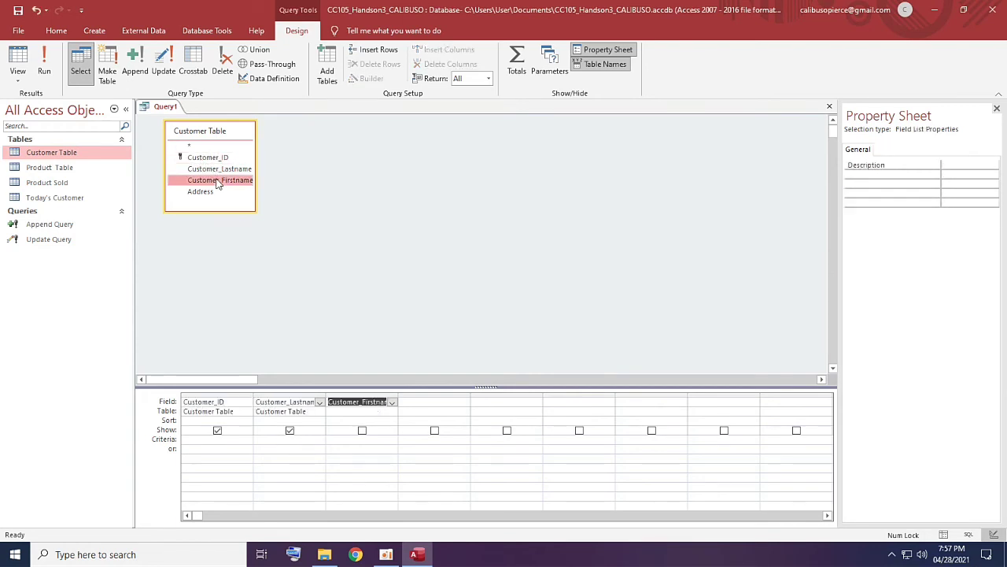
double_click(207, 194)
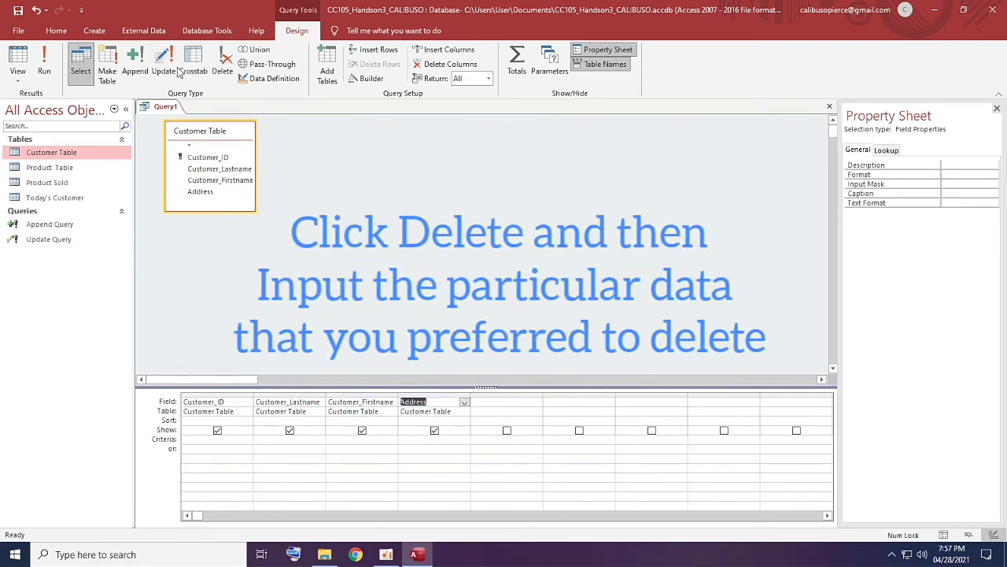
Step: Make the query a delete query with the last listed customer's surname, in quotation marks, as the Customer_Lastname criteria
click(227, 66)
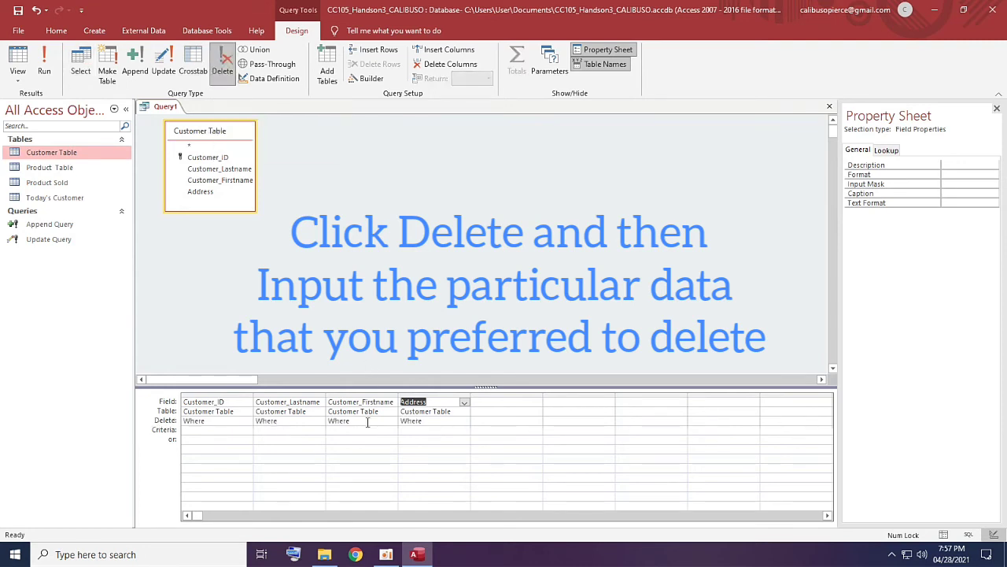
click(288, 430)
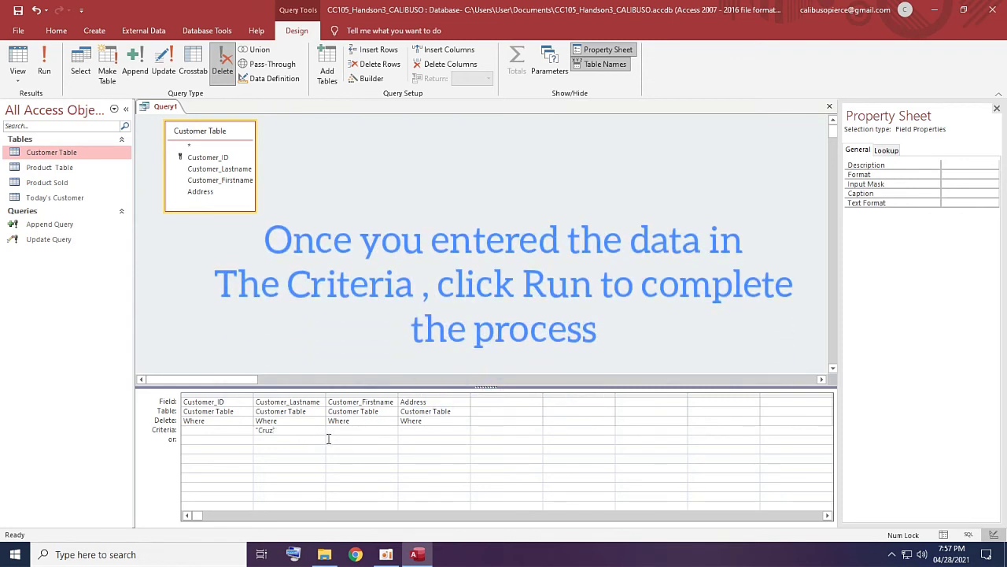
text(")
key(Tab)
Step: Run the delete query, accept the record deletion, and check the remaining records in Customer Table before closing it
click(45, 66)
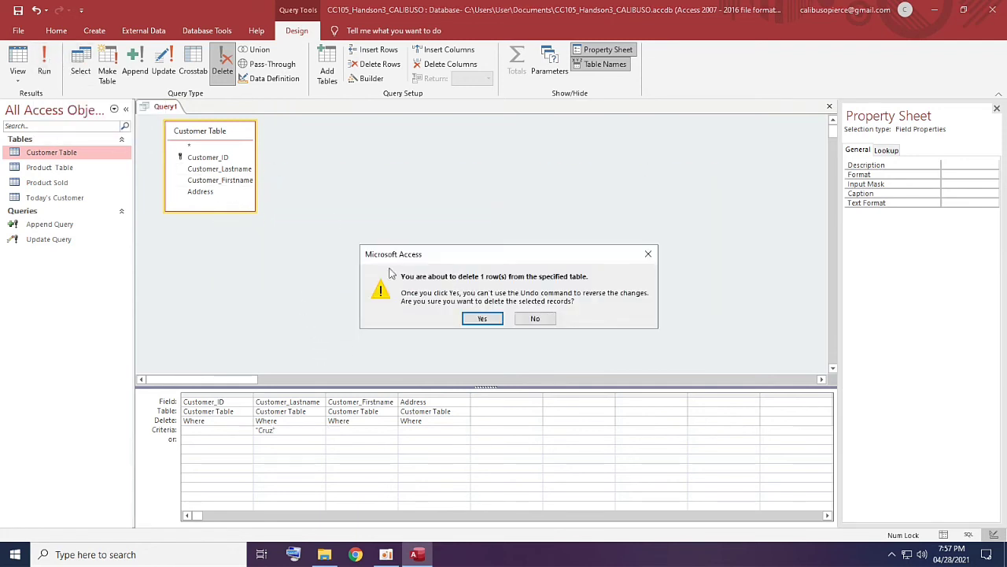
click(483, 318)
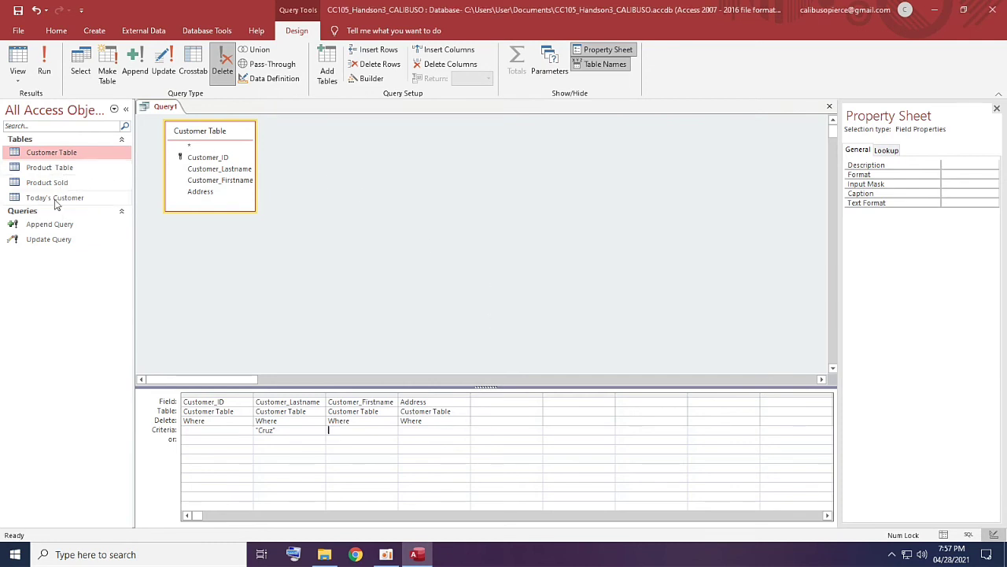
double_click(52, 155)
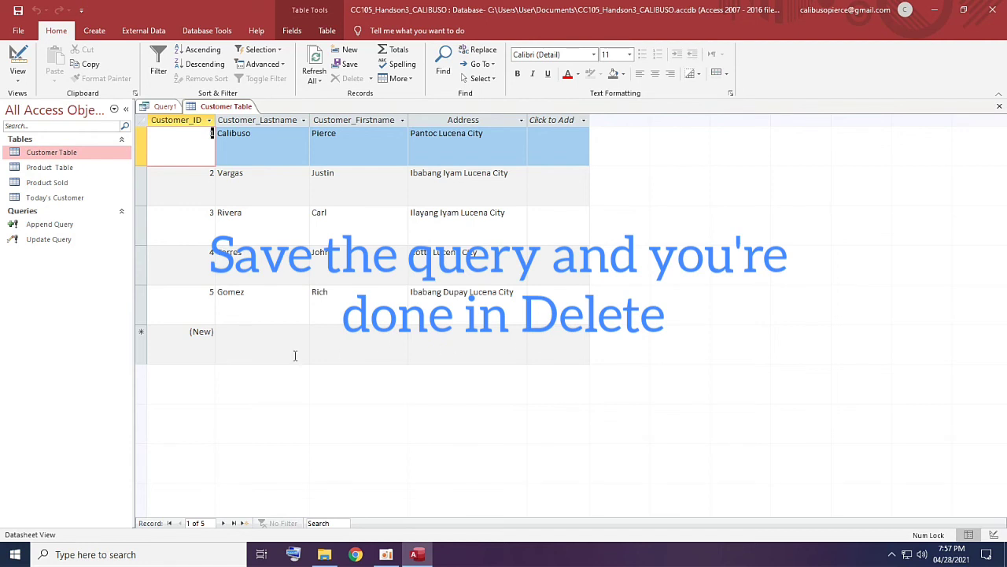
right_click(217, 108)
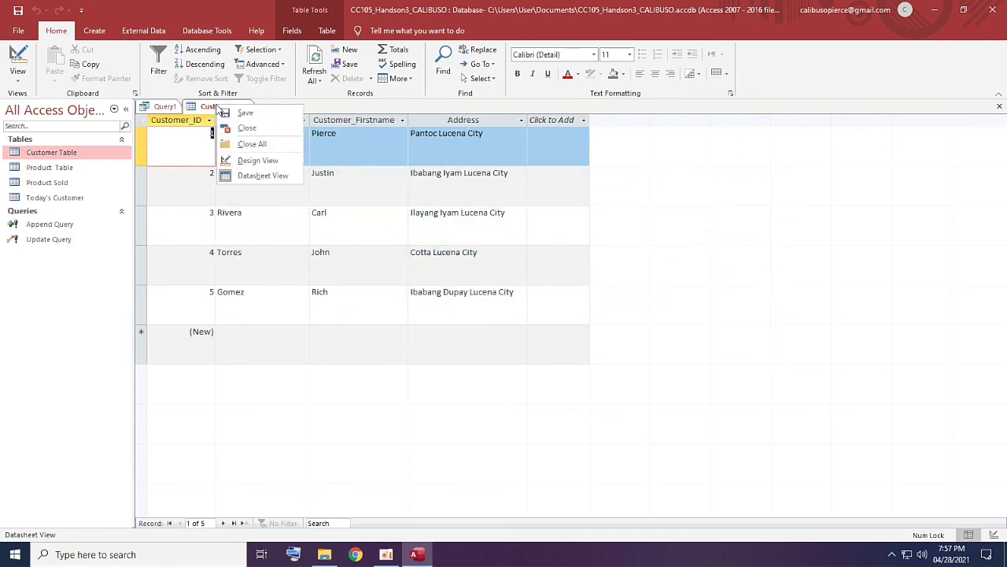
click(247, 130)
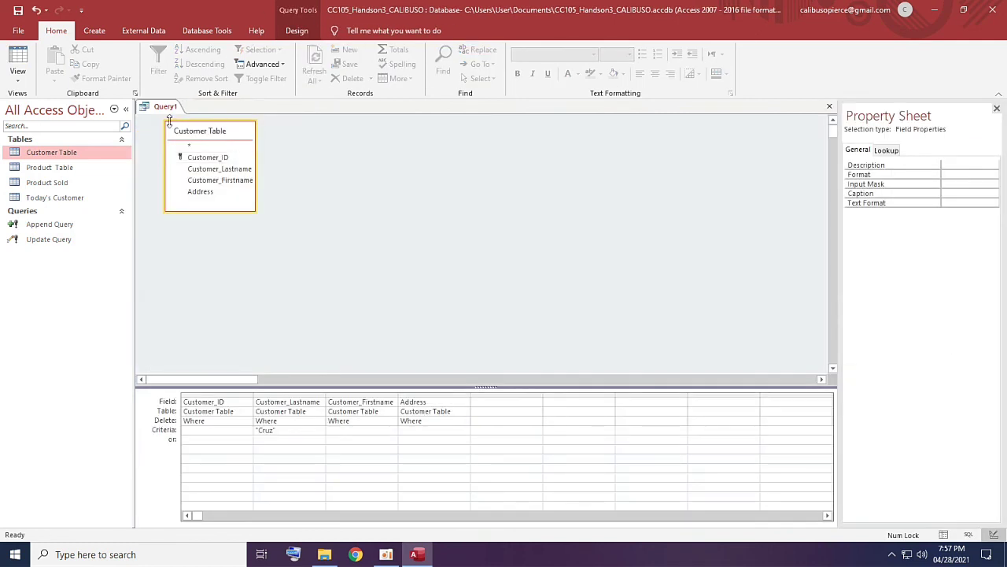
Step: Save the customer deletion query under the name Delete Query and close it
right_click(173, 111)
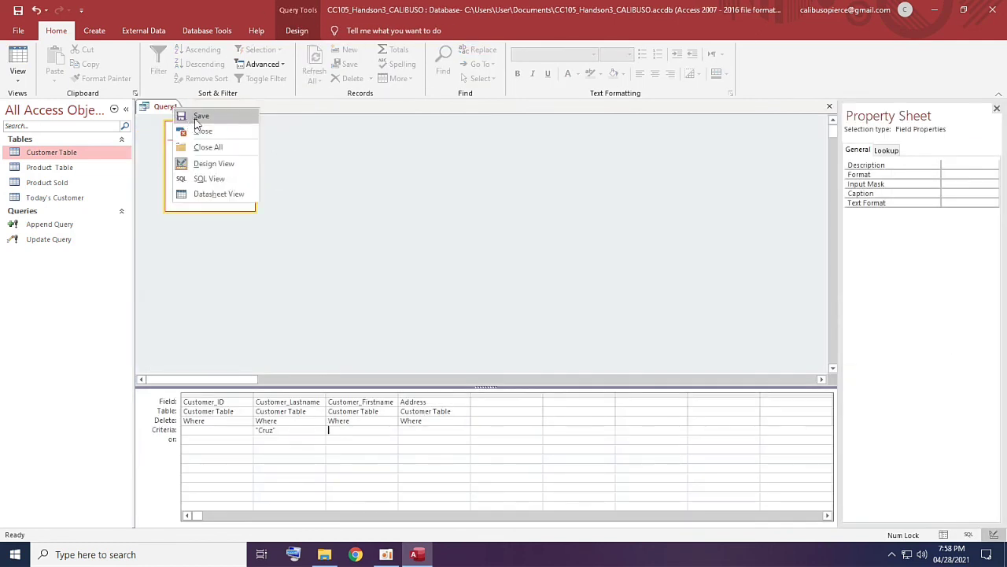
click(194, 119)
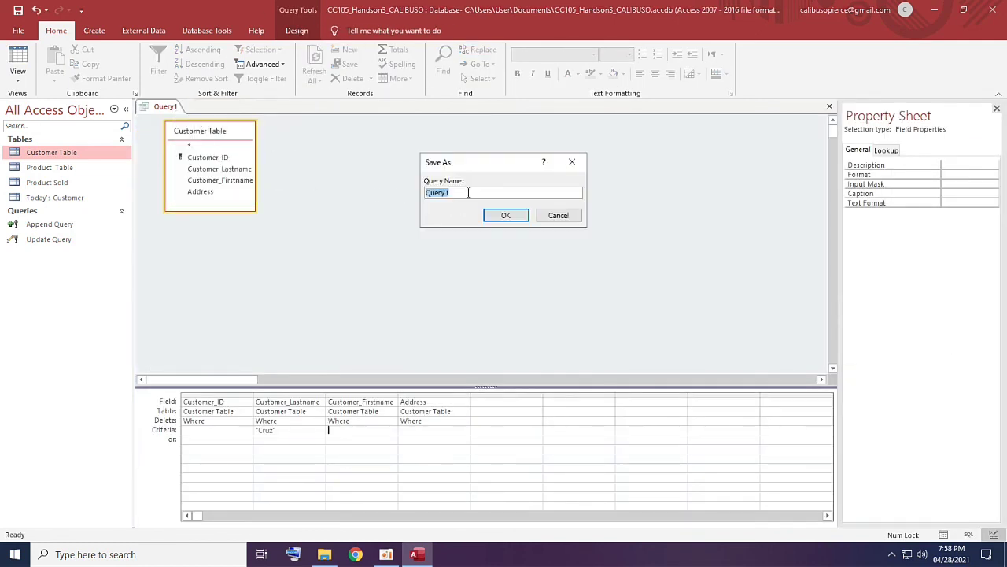
text(Delete)
key(Return)
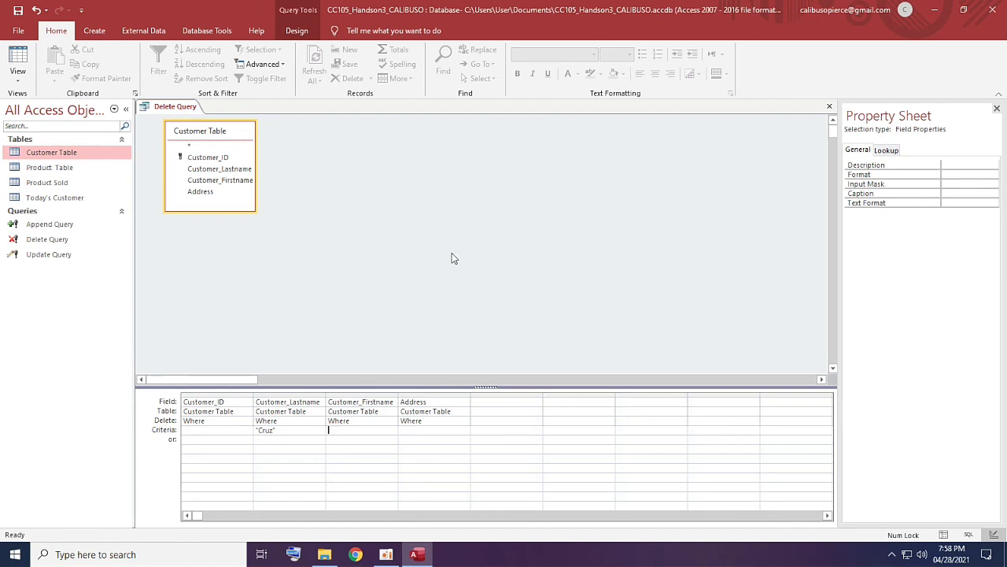
right_click(184, 108)
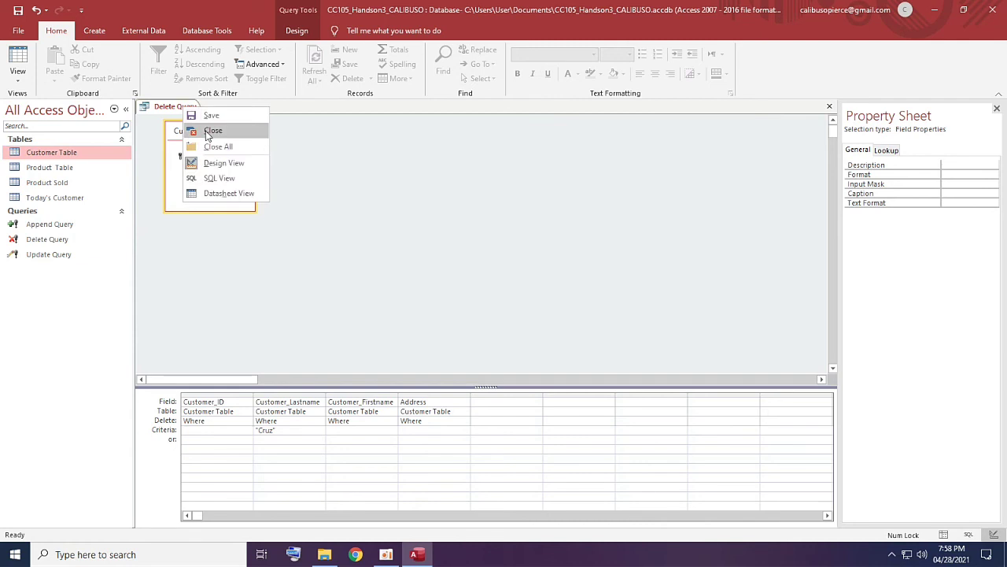
click(207, 135)
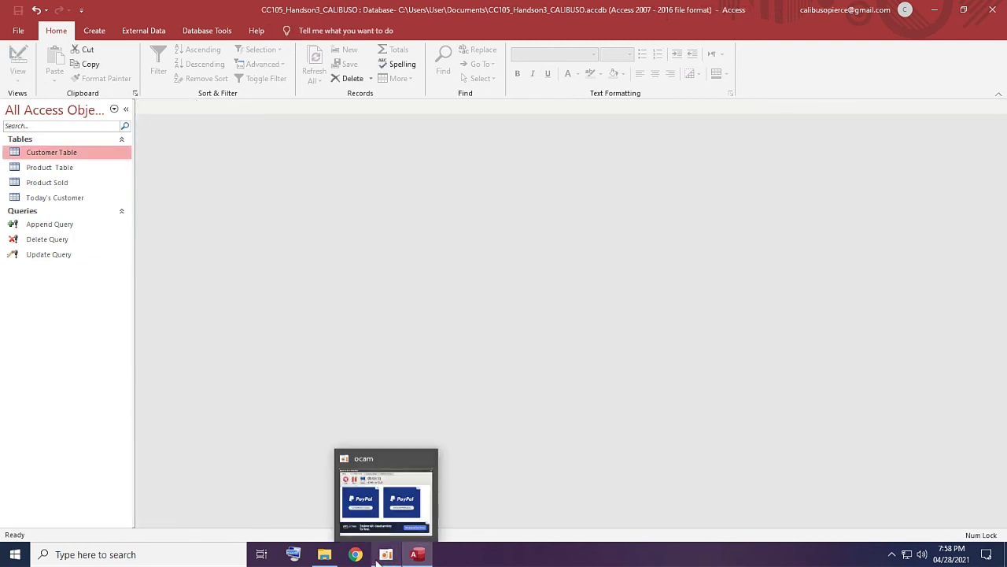